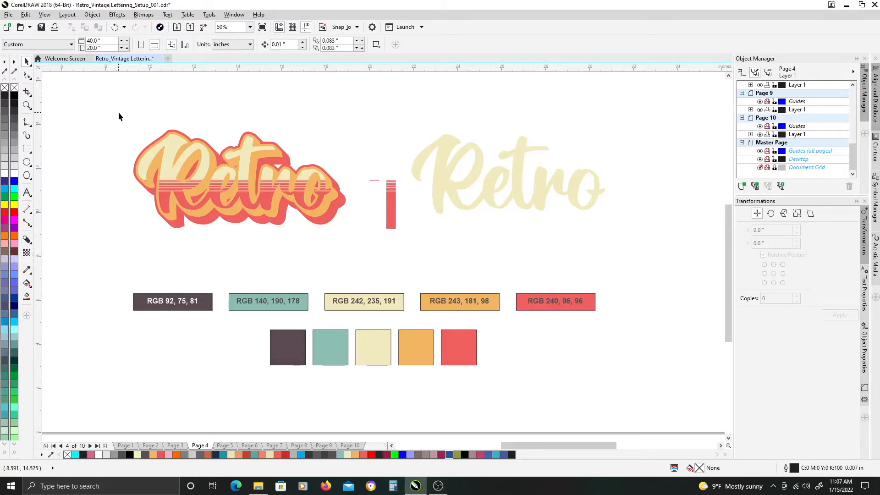
left_click_drag(118, 110, 359, 251)
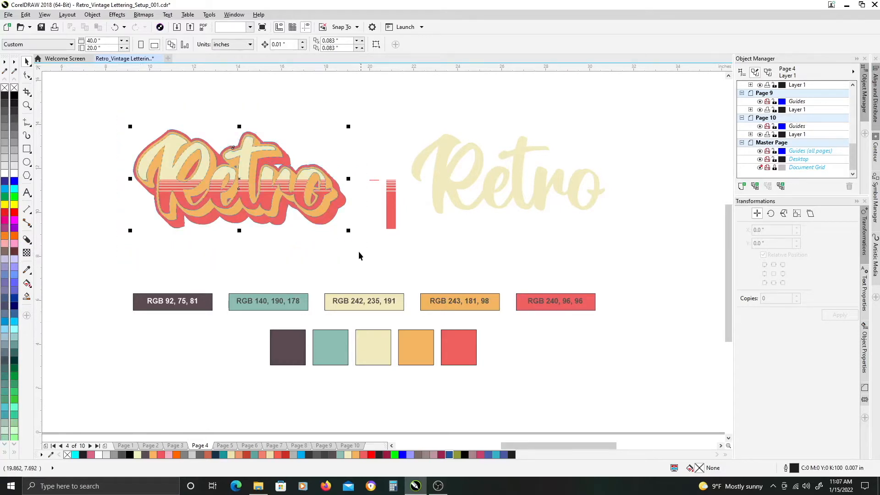
left_click(237, 251)
left_click(439, 187)
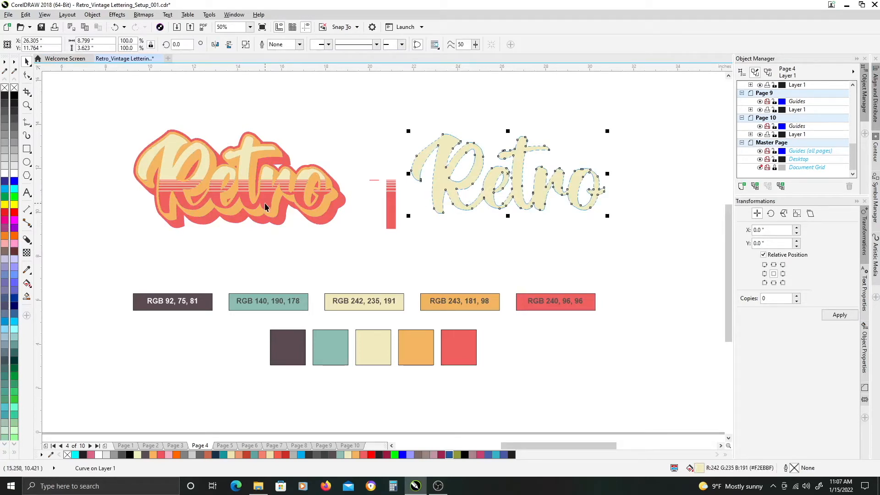
left_click(394, 139)
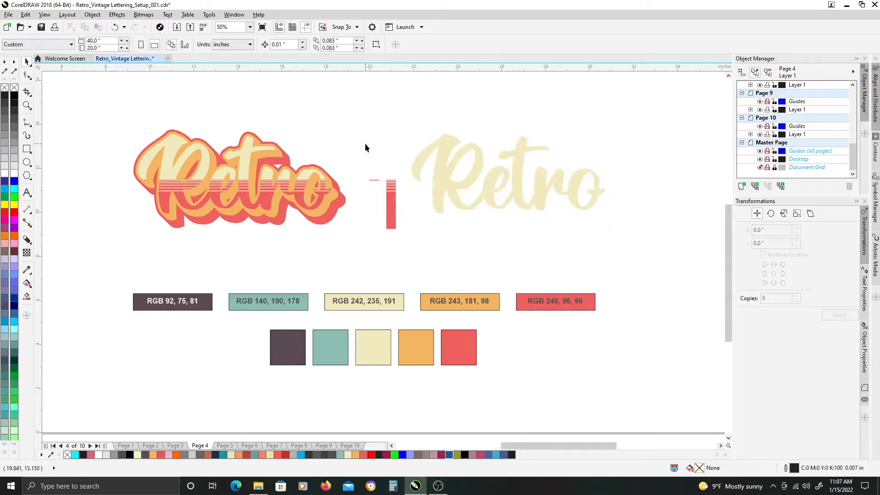
Step: Add a block shadow to the plain cream Retro lettering with 0.3-inch depth, a -45 degree direction and 0.18-inch expansion
left_click(444, 155)
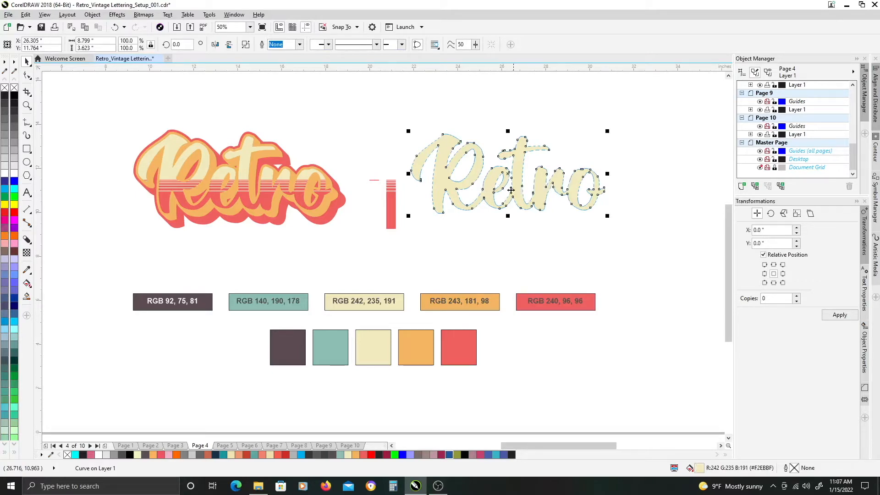
left_click(26, 241)
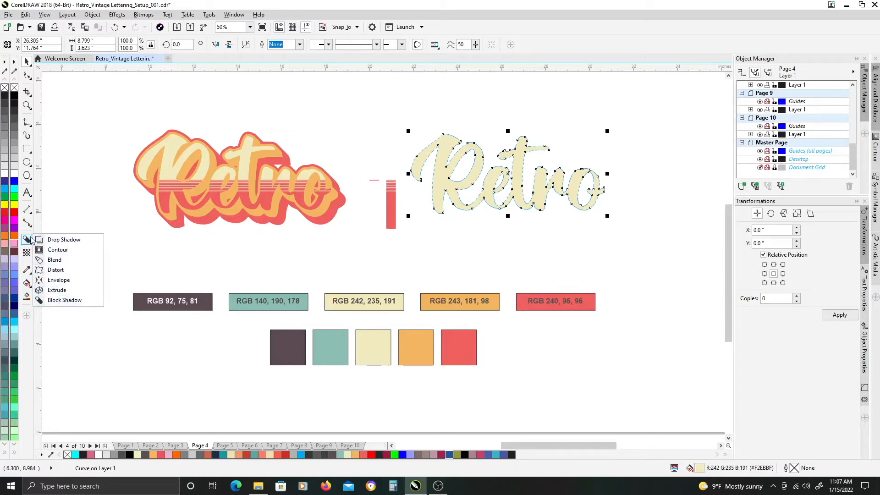
left_click(54, 301)
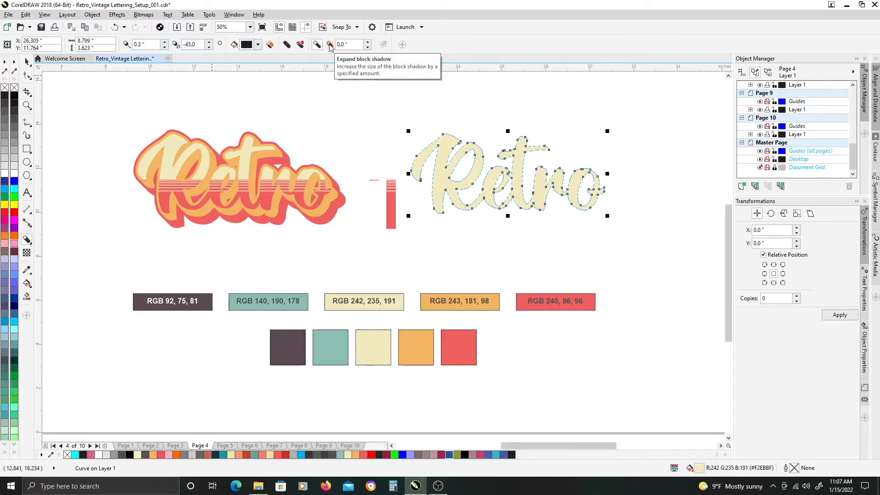
scroll(221, 153, "up", 2)
left_click_drag(397, 113, 474, 183)
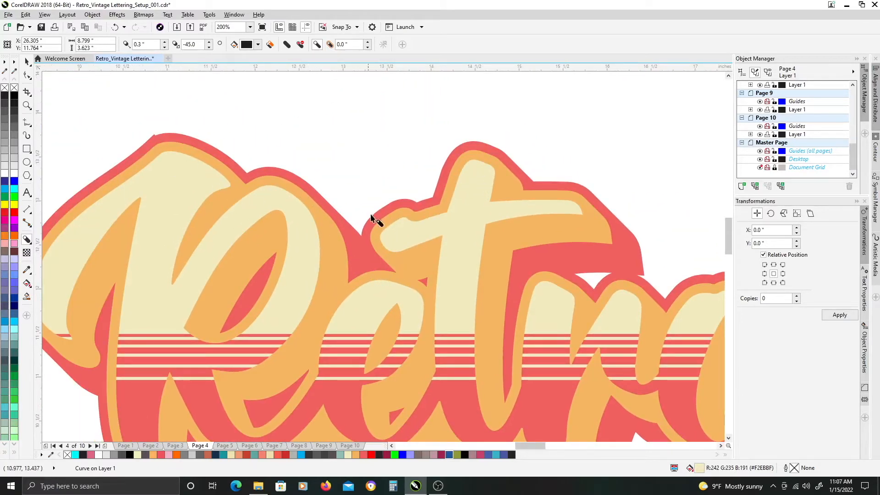
scroll(376, 220, "down", 2)
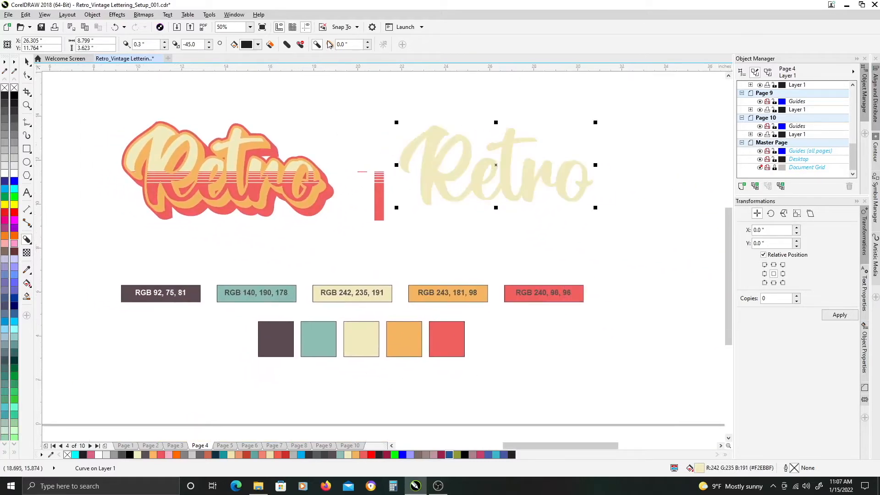
left_click(329, 45)
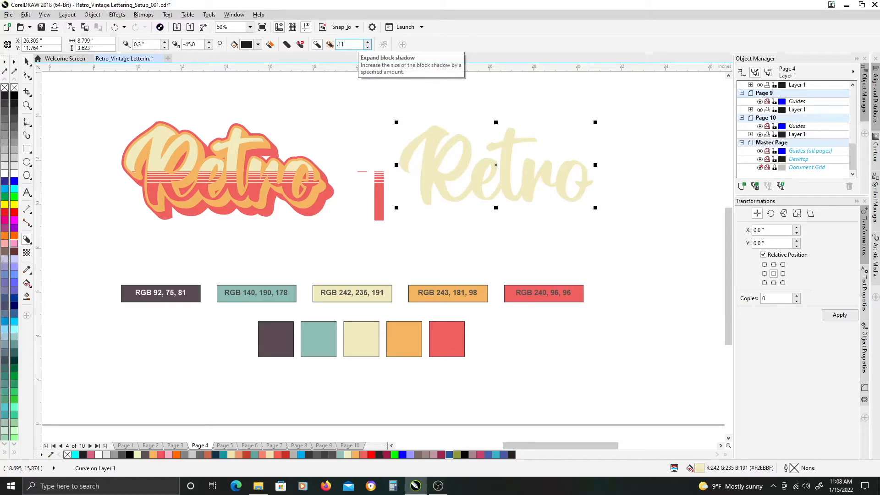
key("Return")
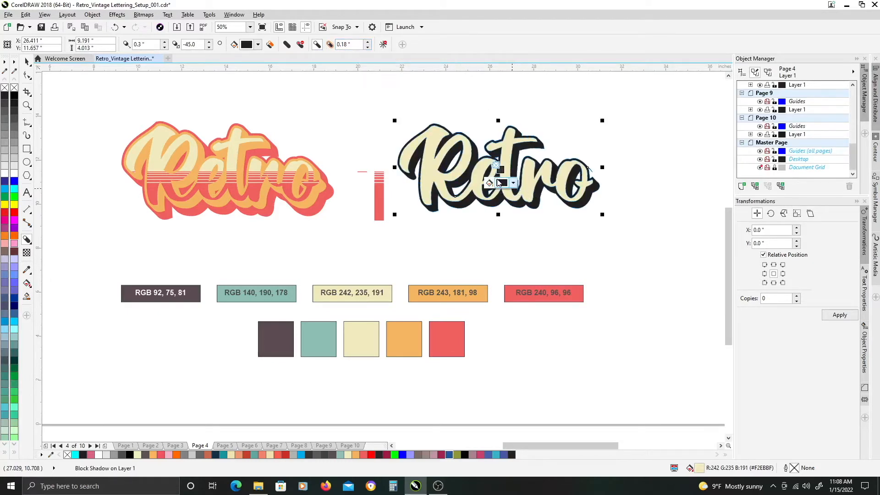
Step: Slightly adjust the node on the upper-right curve of the letter o in the cream lettering with the Shape tool
scroll(474, 177, "up", 3)
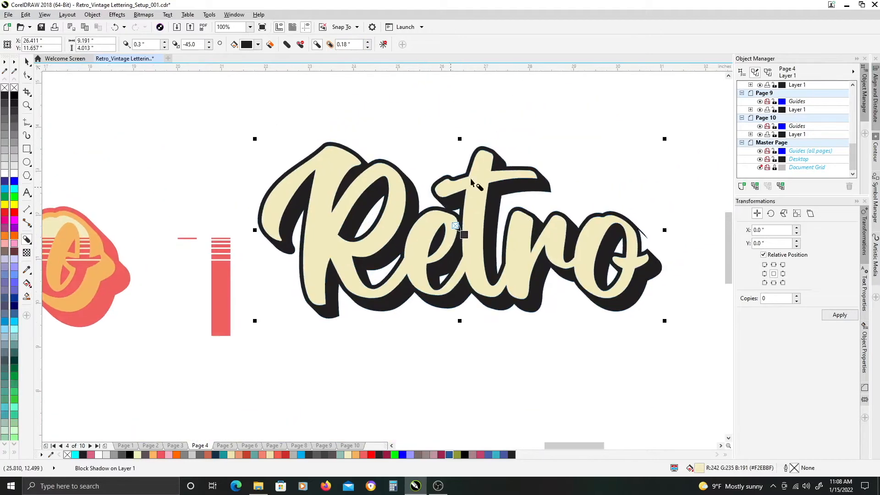
scroll(649, 243, "up", 2)
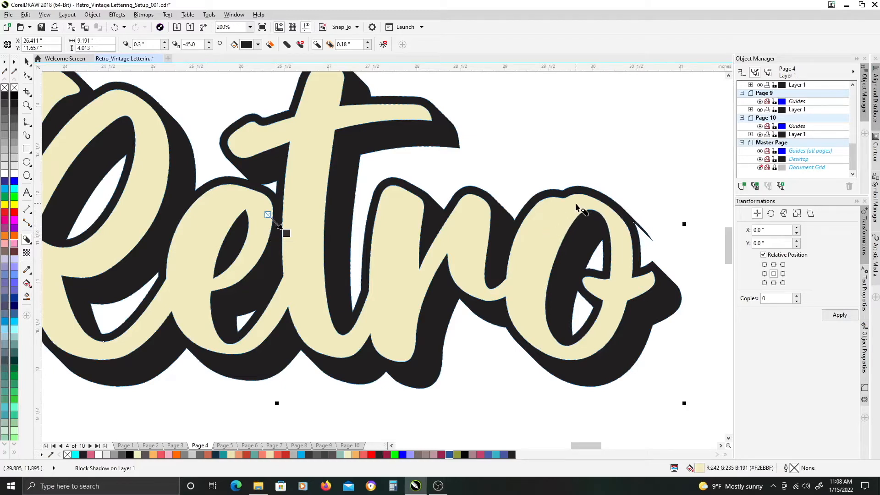
key("F10")
left_click(596, 203)
scroll(599, 206, "up", 1)
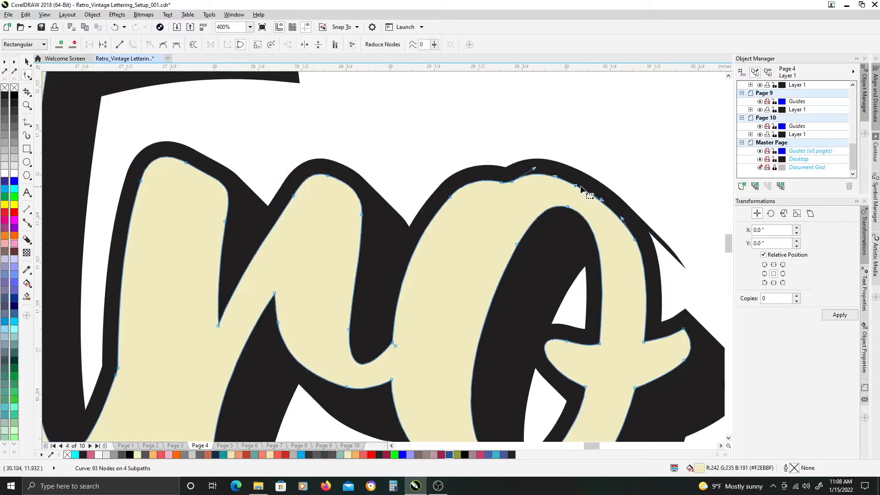
left_click_drag(575, 185, 577, 184)
key("space")
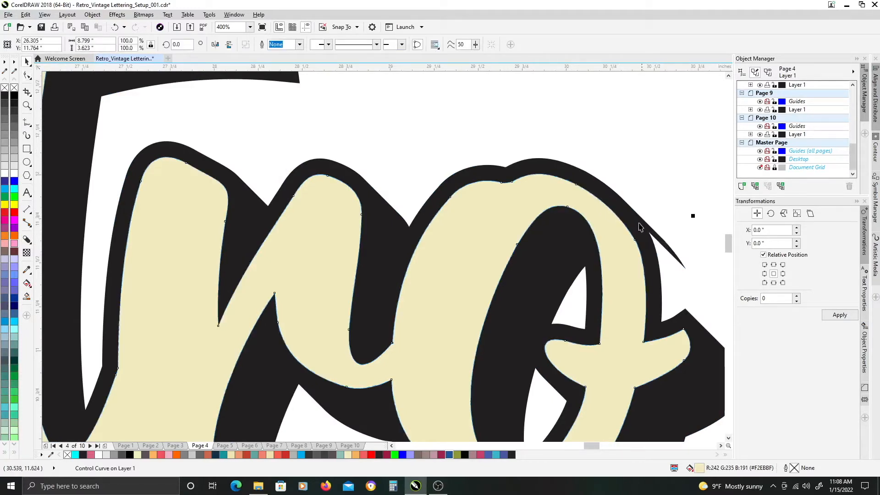
Step: Select the black block shadow and set its expansion to 0.19 inches, checking the edges around the letter o
scroll(656, 249, "down", 1)
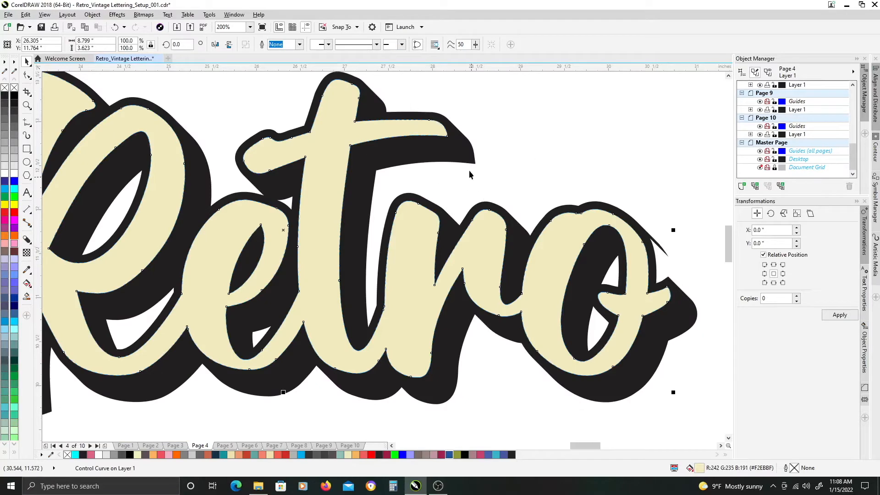
left_click(467, 156)
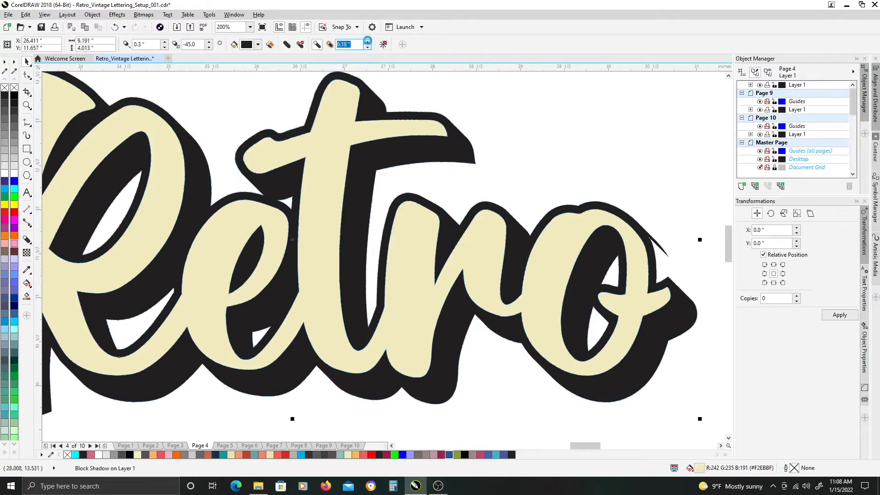
left_click(368, 41)
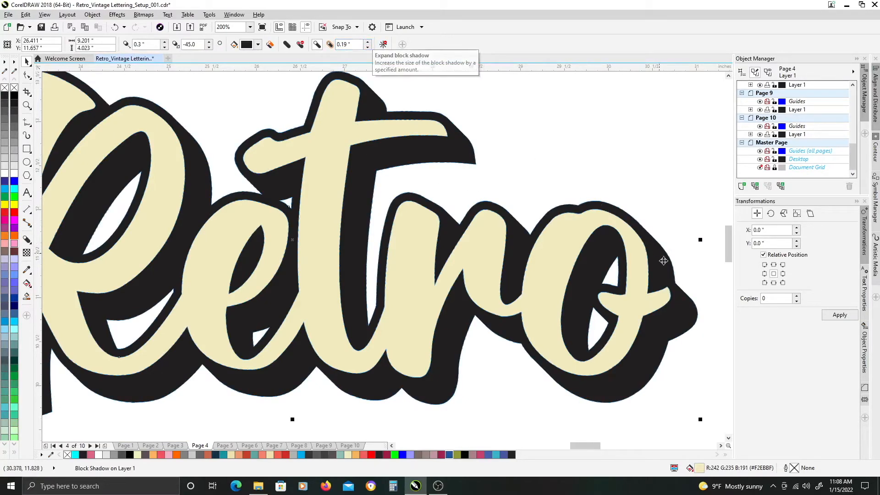
scroll(611, 282, "down", 1)
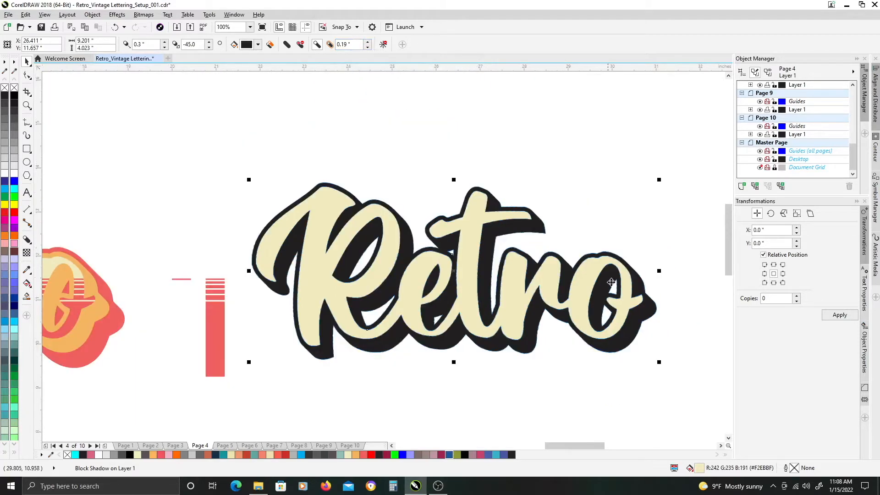
scroll(591, 305, "up", 1)
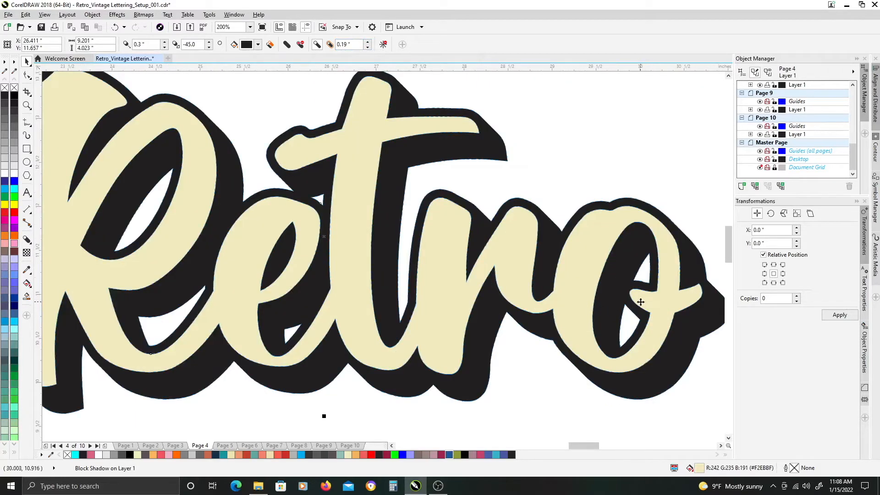
scroll(641, 302, "down", 1)
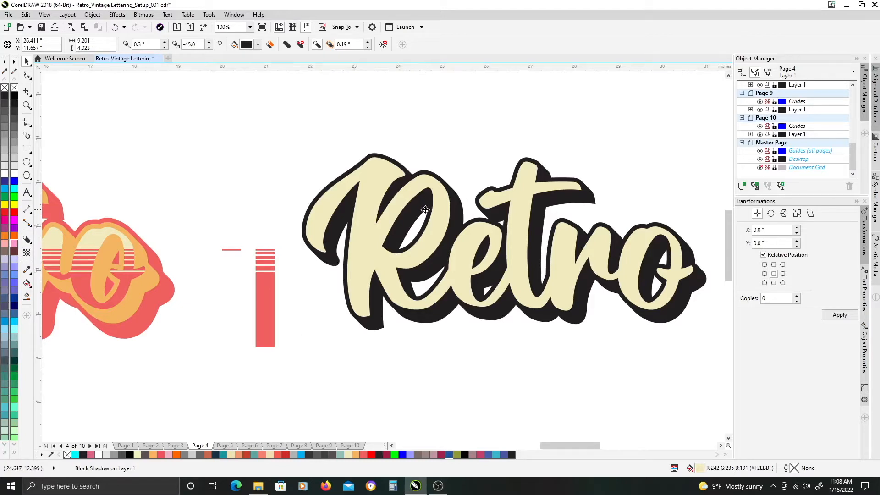
Step: Break the block shadow apart into its own curve and undo a test move of the separated piece
left_click(454, 218)
left_click_drag(454, 218, 383, 319)
key("ctrl+z")
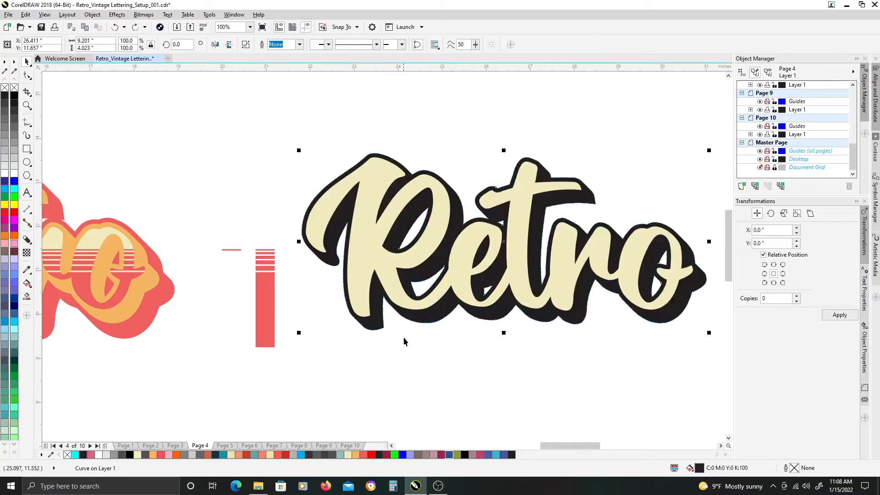
Step: Copy the fill of the orange RGB 243, 181, 98 swatch onto the separated shadow curve and deselect it
scroll(453, 255, "down", 2)
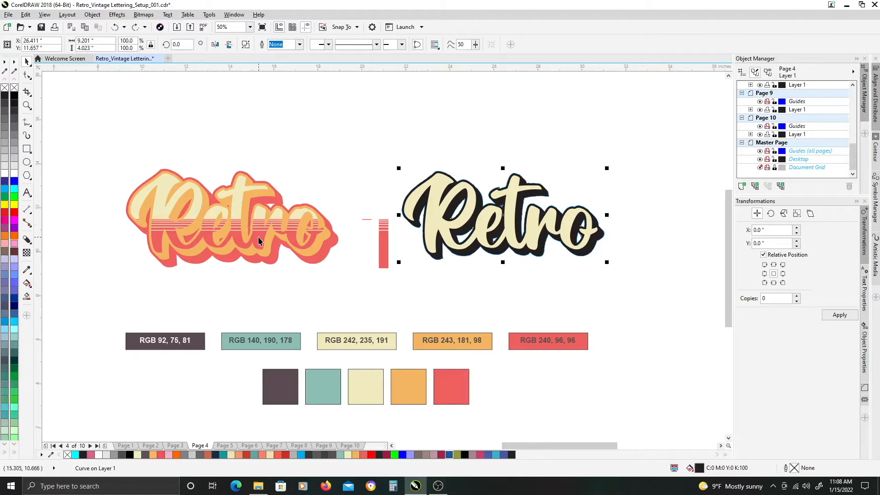
left_click(404, 383)
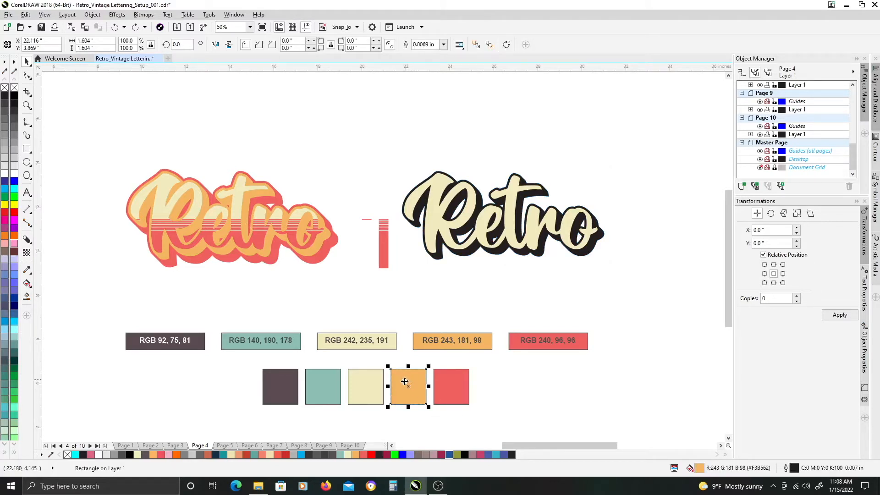
left_click_drag(409, 387, 469, 250)
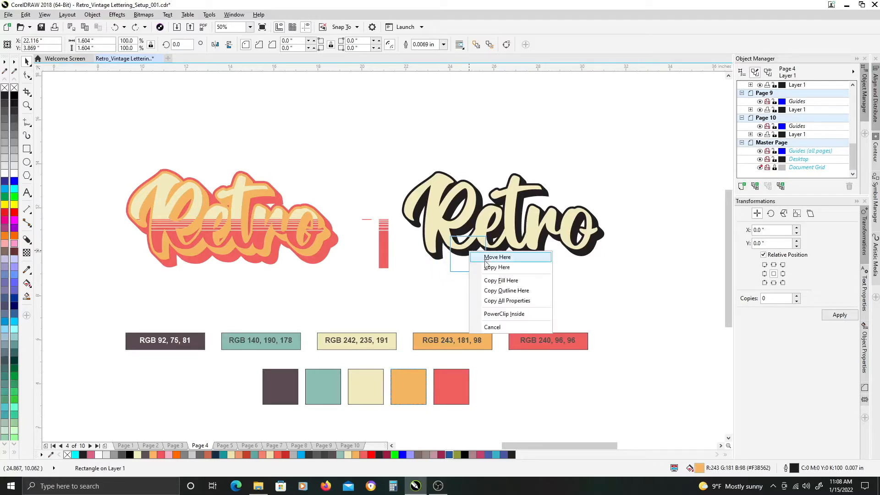
left_click(501, 281)
left_click(377, 147)
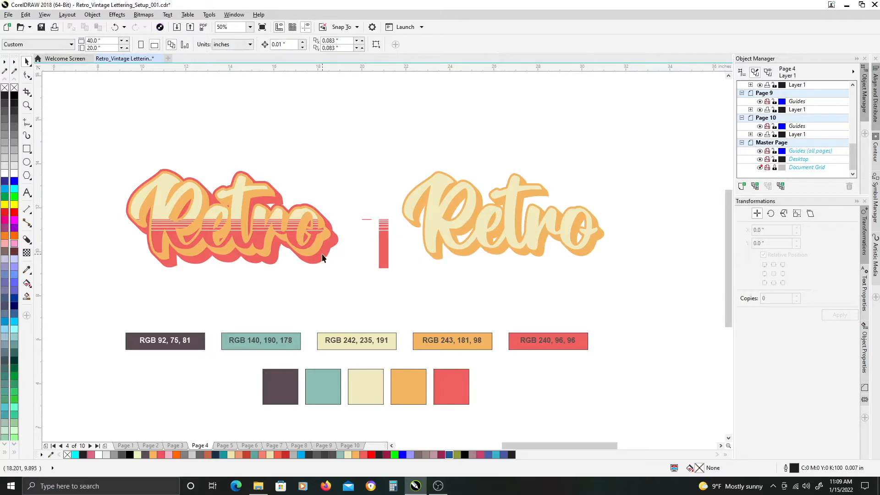
scroll(322, 257, "up", 2)
left_click(329, 252)
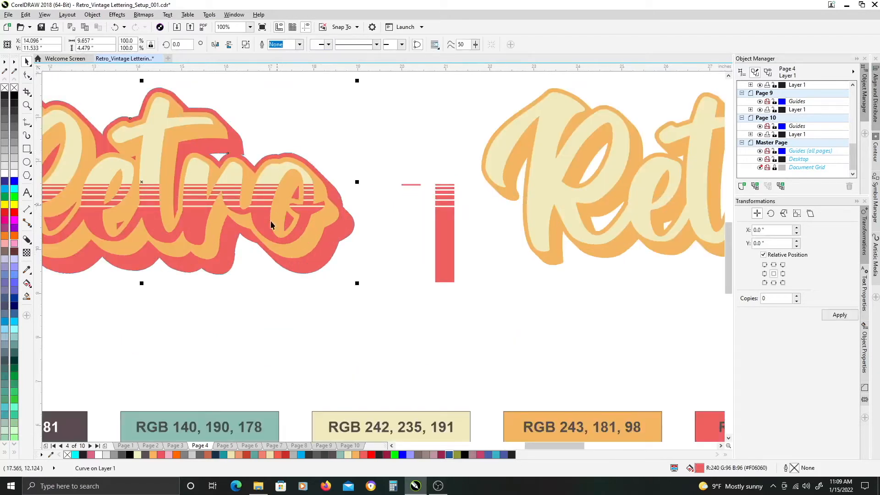
left_click_drag(173, 246, 303, 254)
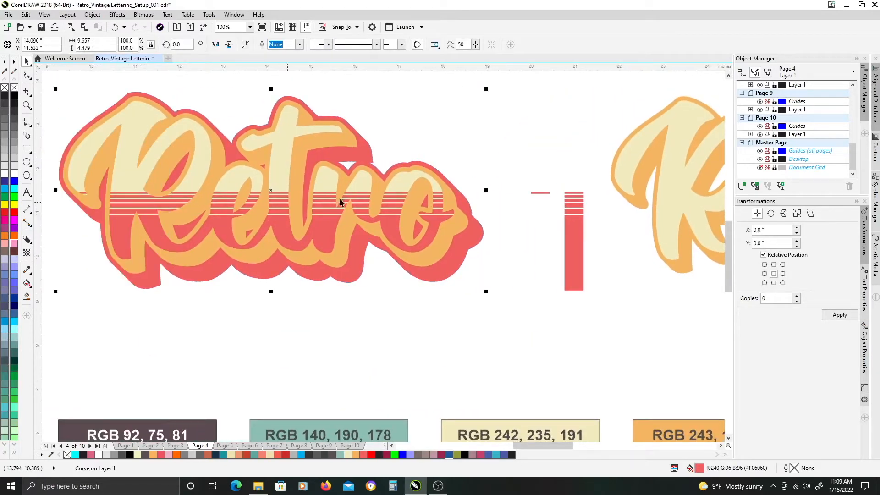
left_click_drag(589, 189, 425, 204)
Step: Add a second block shadow with a depth of 0.36 inches to the orange shadow curve behind the lettering
left_click(483, 185)
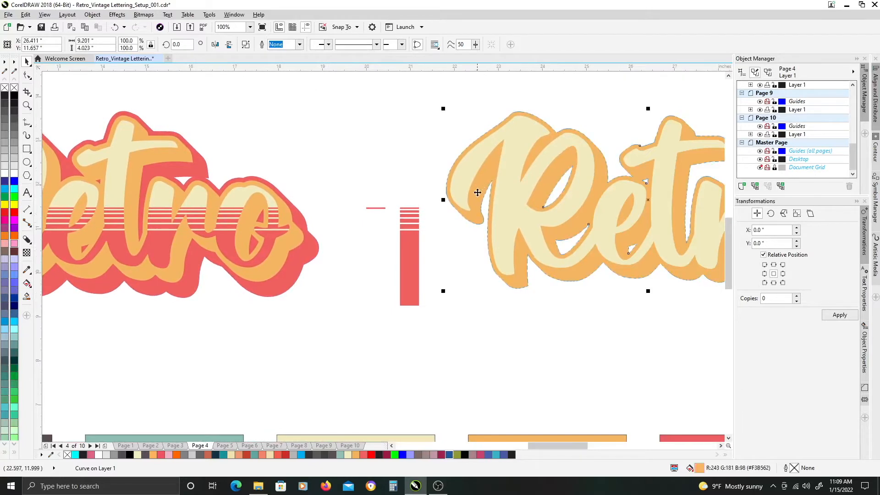
left_click_drag(478, 198, 495, 192)
scroll(468, 234, "right", 3)
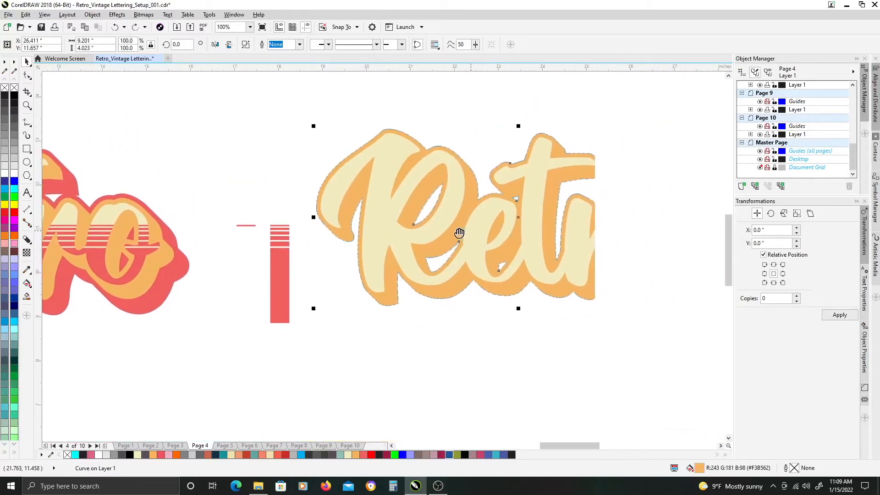
left_click(26, 240)
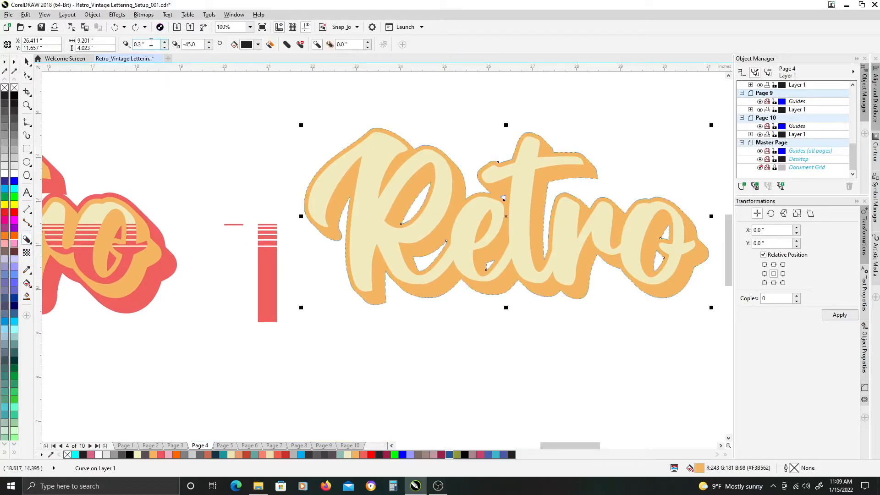
left_click(165, 42)
left_click(165, 42)
left_click(165, 42)
left_click(165, 42)
left_click(165, 42)
left_click(165, 42)
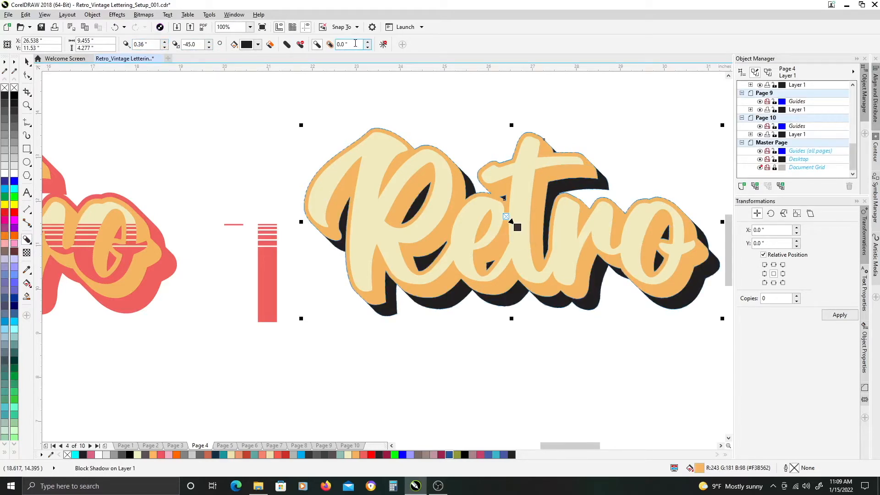
Step: Expand the second block shadow by 0.19 inches, and reduce the expansion to 0.18 inches to clean up the letter R
left_click_drag(359, 44, 264, 32)
key("BackSpace")
type(".19")
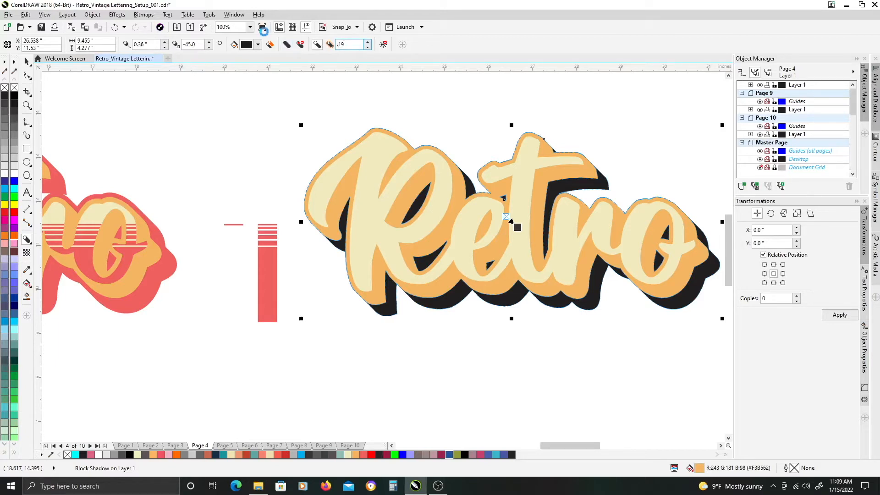
key("Return")
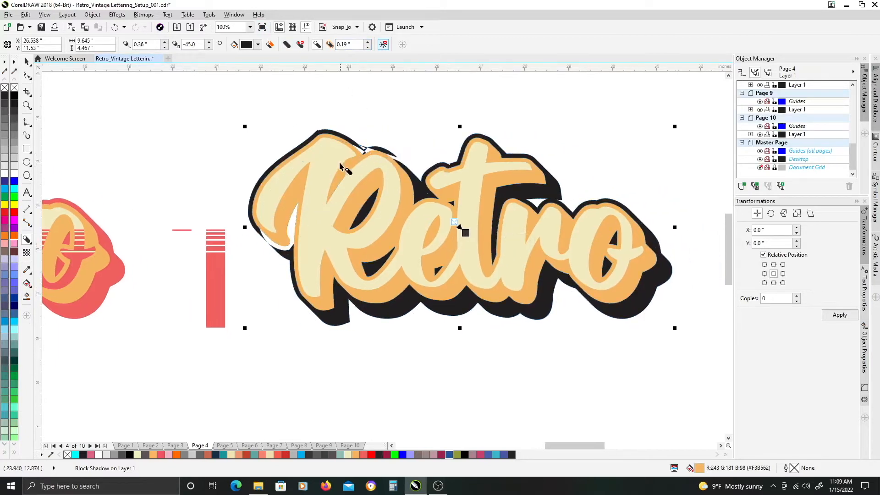
scroll(342, 174, "up", 2)
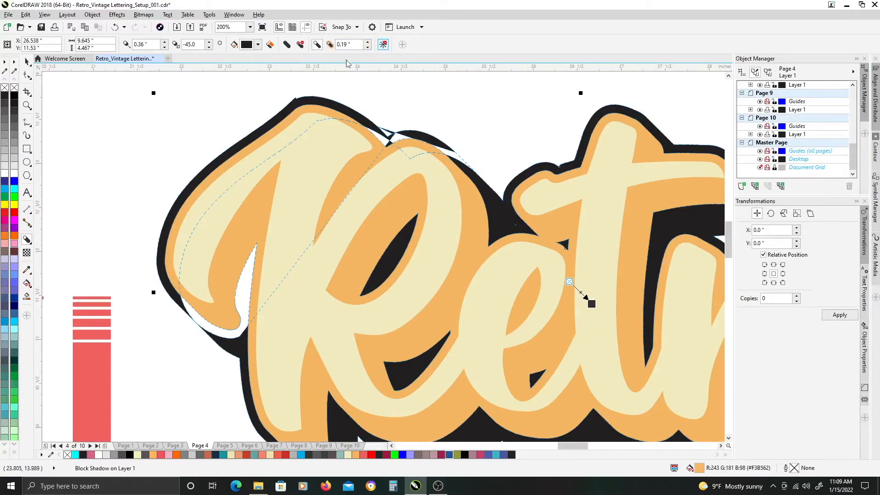
left_click(368, 47)
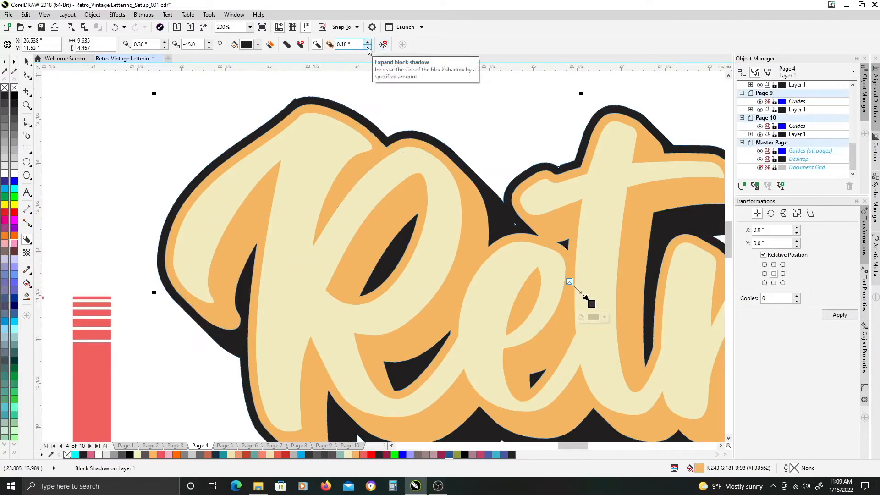
Step: Break apart the outer black block shadow and open its curve for node editing at the notch beside the top of the letter t
scroll(374, 126, "down", 1)
mouse_move(435, 148)
left_mouse_down()
mouse_move(379, 173)
mouse_move(431, 145)
left_mouse_up()
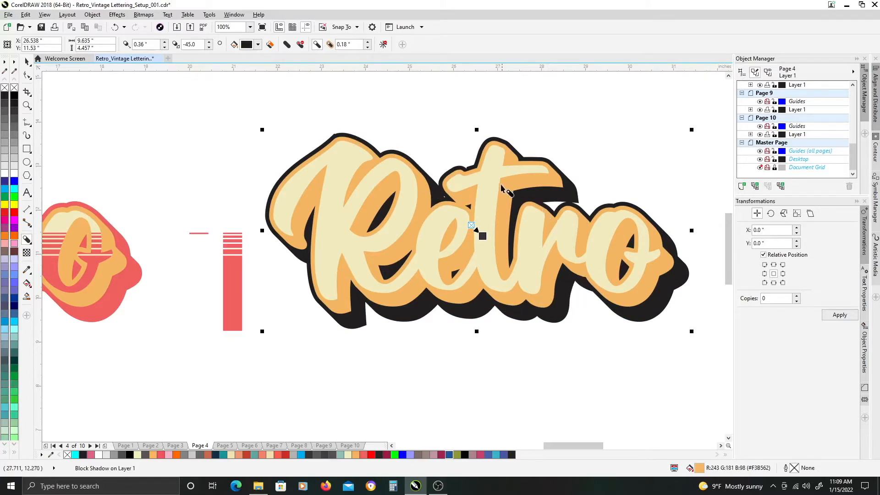
scroll(486, 180, "up", 2)
scroll(464, 170, "up", 1)
scroll(465, 170, "down", 2)
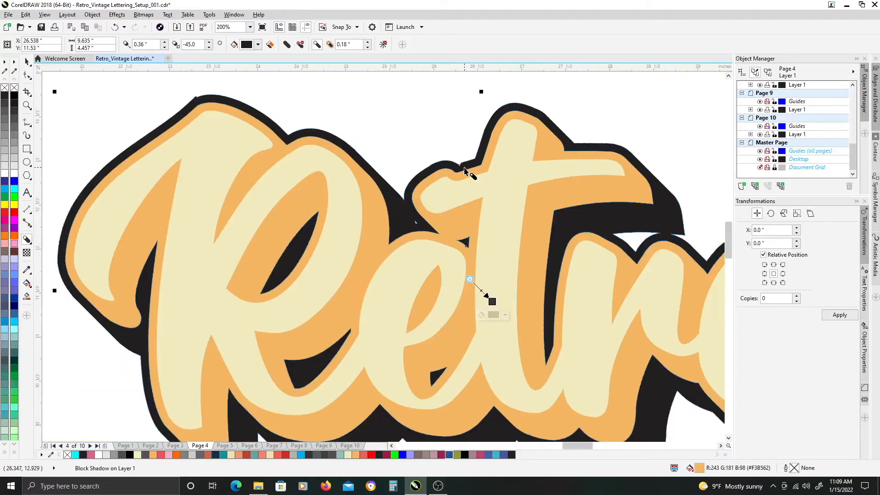
key("space")
left_click(465, 162)
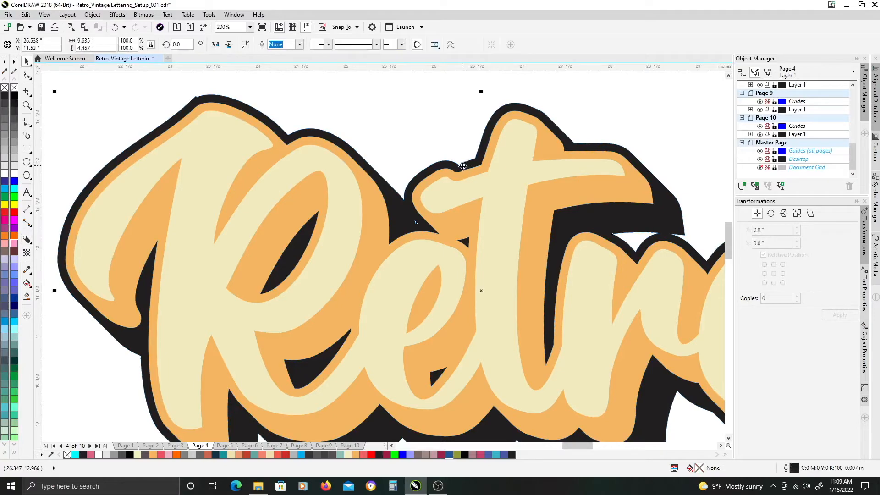
key("F10")
scroll(465, 163, "up", 3)
left_click_drag(469, 154, 452, 246)
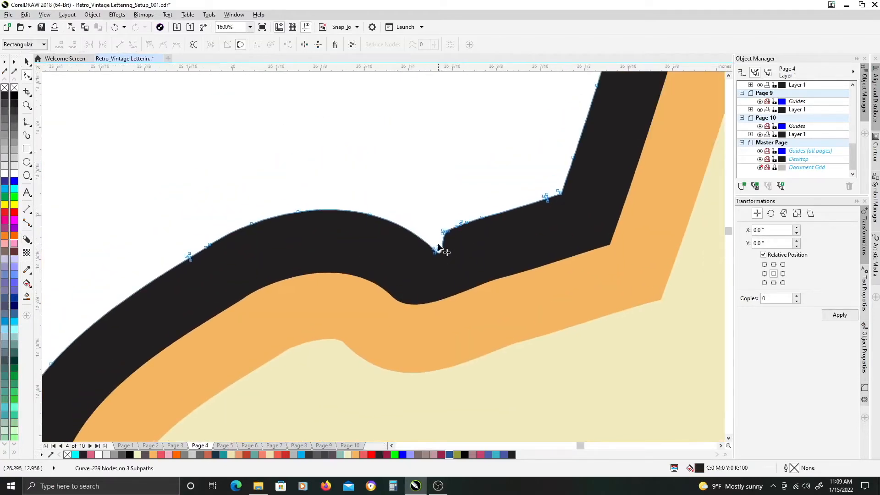
Step: Add a node on the curve before the notch and delete the cluster of nodes that forms it
left_click(417, 236)
right_click(417, 236)
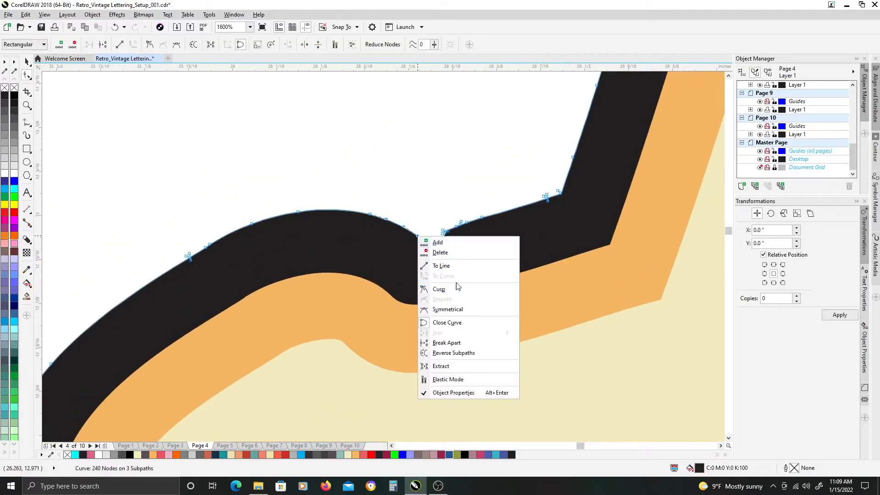
left_click(431, 242)
left_click_drag(421, 270, 471, 251)
key("Delete")
key("Delete")
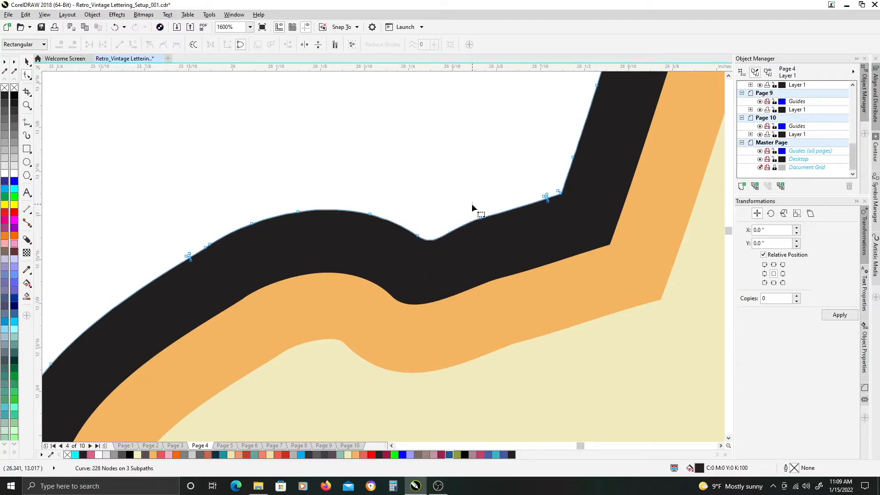
Step: Adjust the curve at the smoothed dip and delete the stray nodes near the corner of the letter t's stem
left_click(472, 223)
left_click(439, 250)
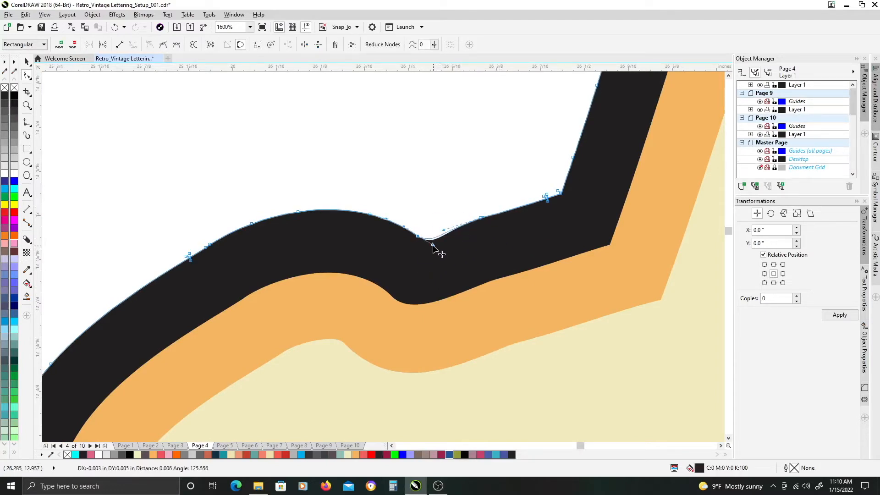
left_click_drag(539, 189, 549, 211)
key("Delete")
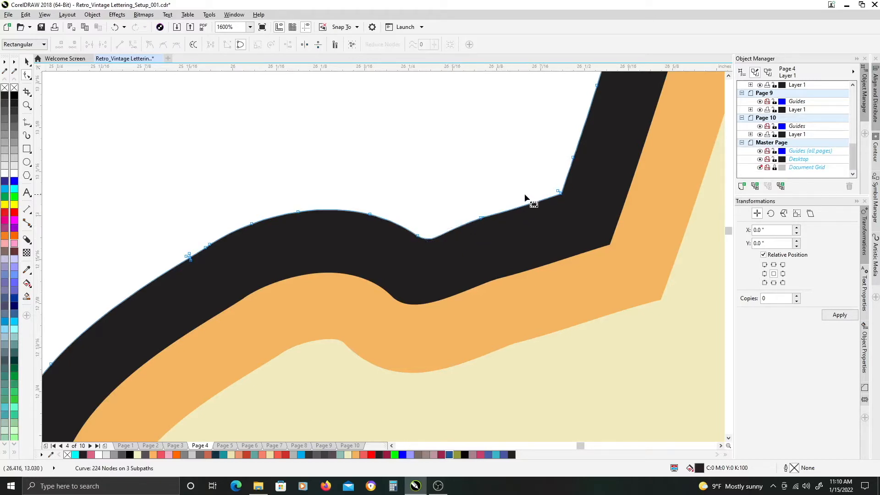
Step: Delete the nodes forming the spike and the extra node at the top of the letter R on the black shadow curve
scroll(526, 198, "down", 3)
scroll(412, 215, "down", 1)
key("space")
left_click(404, 165)
scroll(418, 216, "down", 1)
scroll(346, 194, "up", 4)
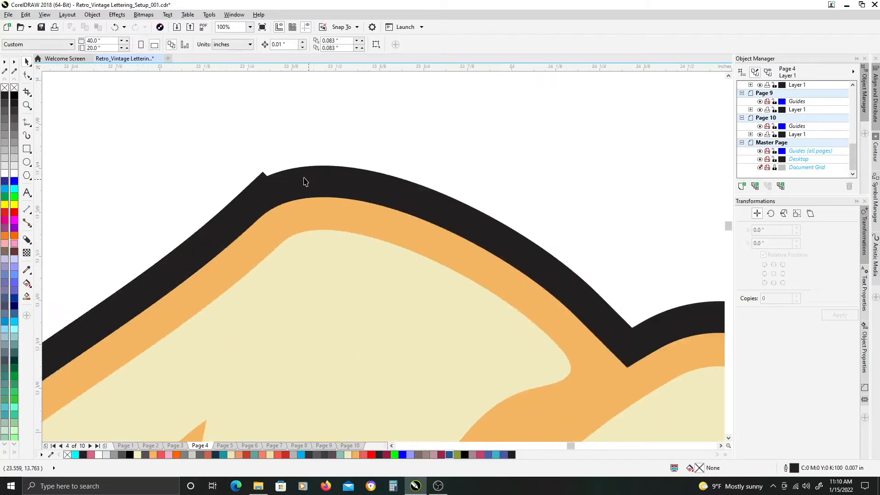
left_click(294, 176)
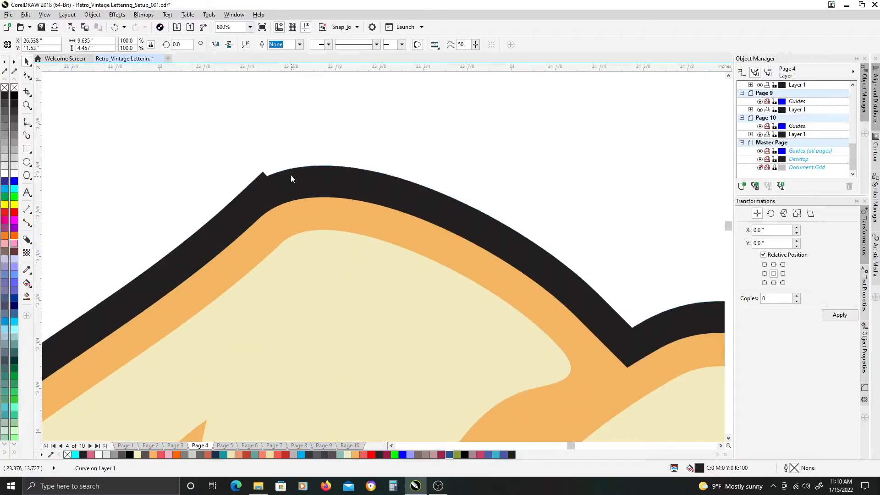
key("F10")
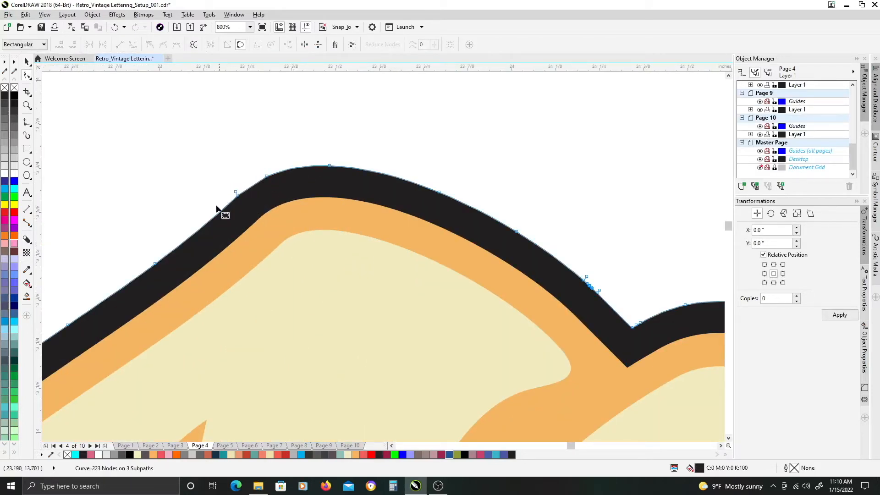
double_click(202, 226)
key("Delete")
Step: Copy the fill of the red RGB 240, 96, 96 swatch onto the outer shadow curve and deselect the lettering
scroll(294, 201, "down", 2)
scroll(309, 210, "down", 3)
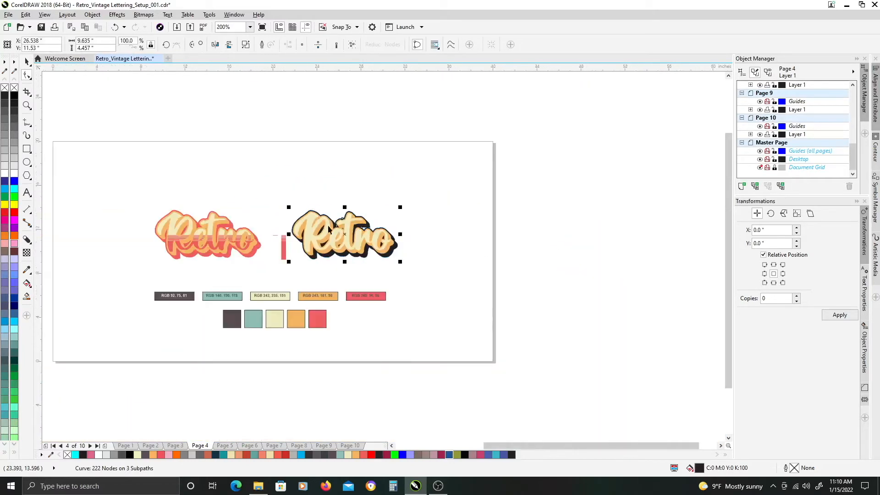
scroll(306, 238, "up", 1)
left_click_drag(287, 259, 348, 243)
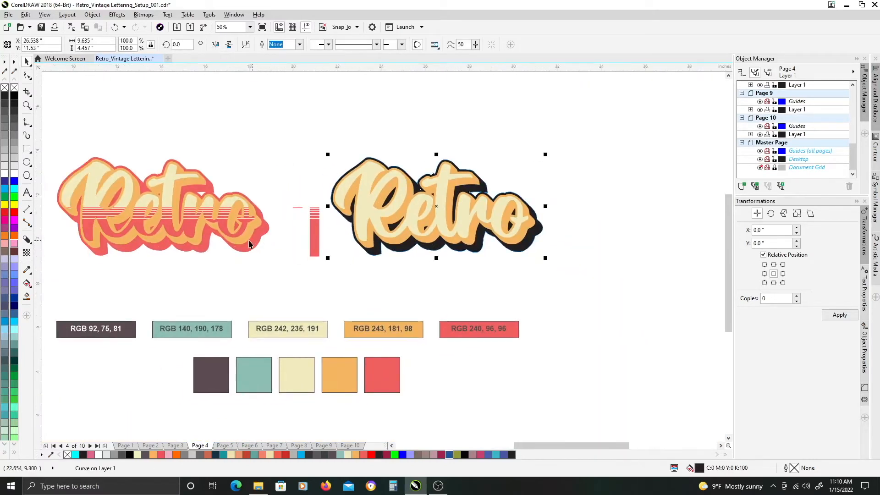
left_click(391, 373)
left_click_drag(384, 366, 407, 246)
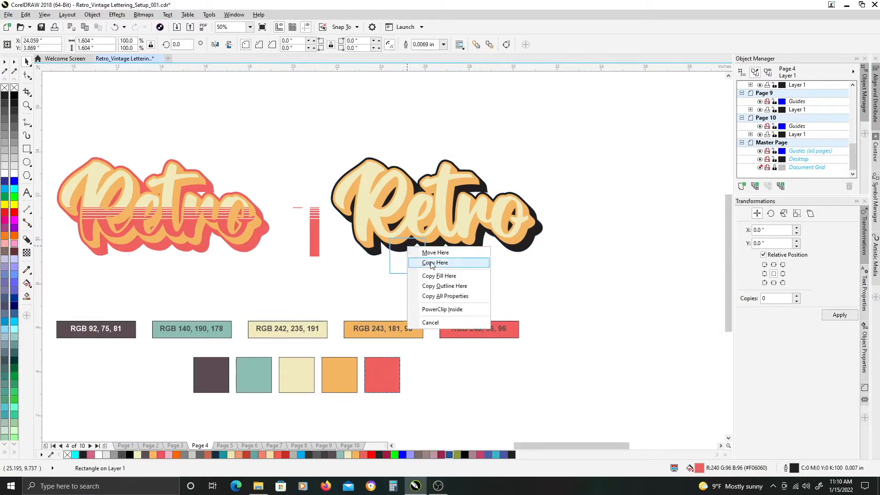
left_click(437, 275)
left_click_drag(286, 232, 350, 237)
left_click_drag(660, 143, 390, 284)
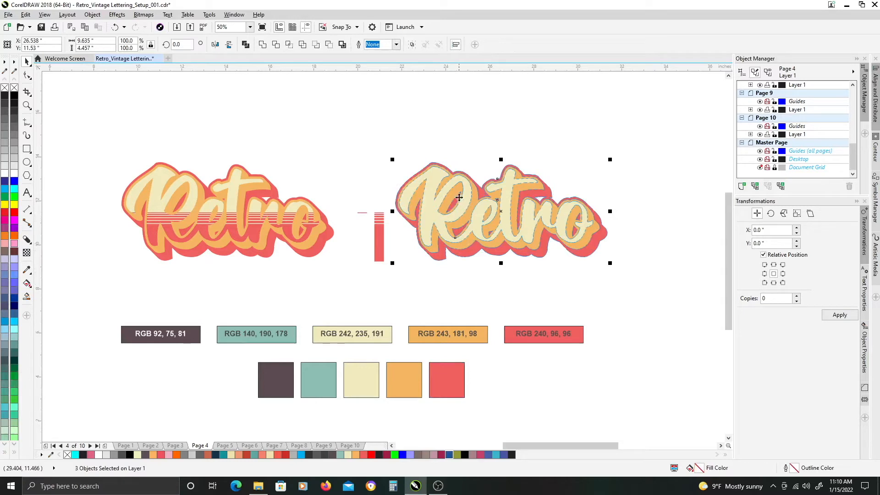
left_click(486, 145)
Step: Examine the striped overlay on the finished Retro sample and the graduated red stripes between the two letterings
scroll(234, 228, "up", 2)
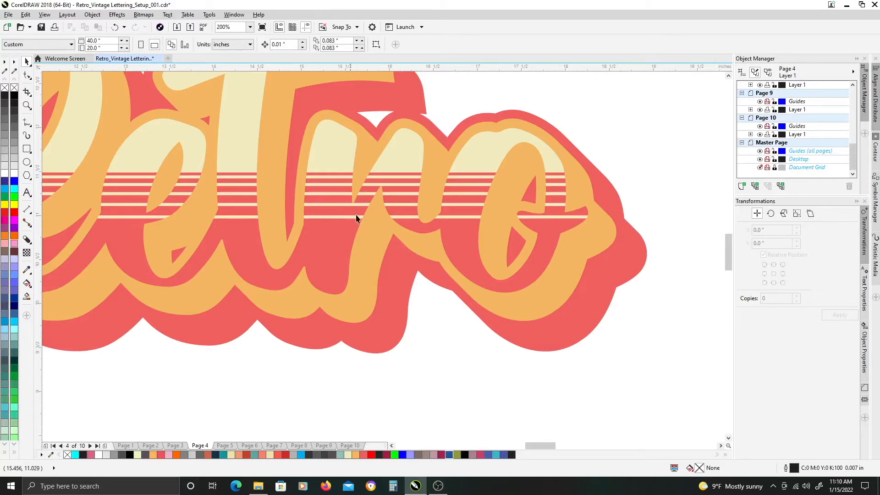
scroll(345, 204, "down", 4)
scroll(441, 223, "up", 4)
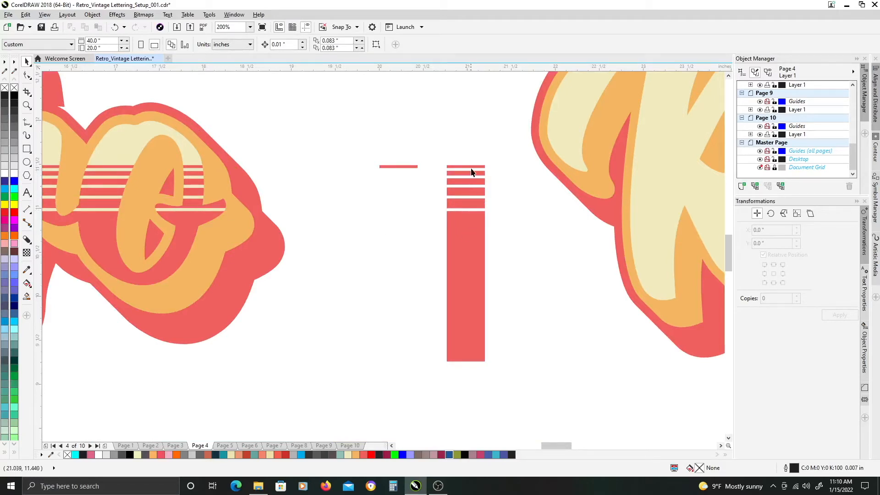
scroll(471, 171, "up", 2)
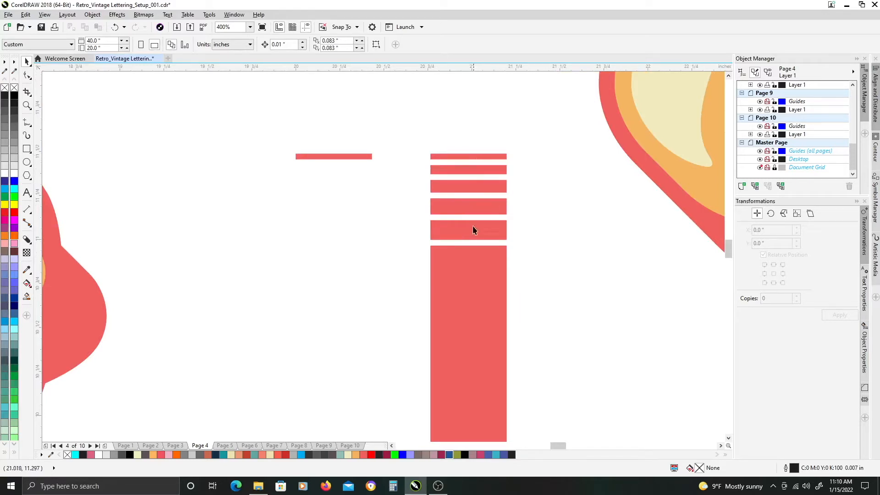
left_click(355, 157)
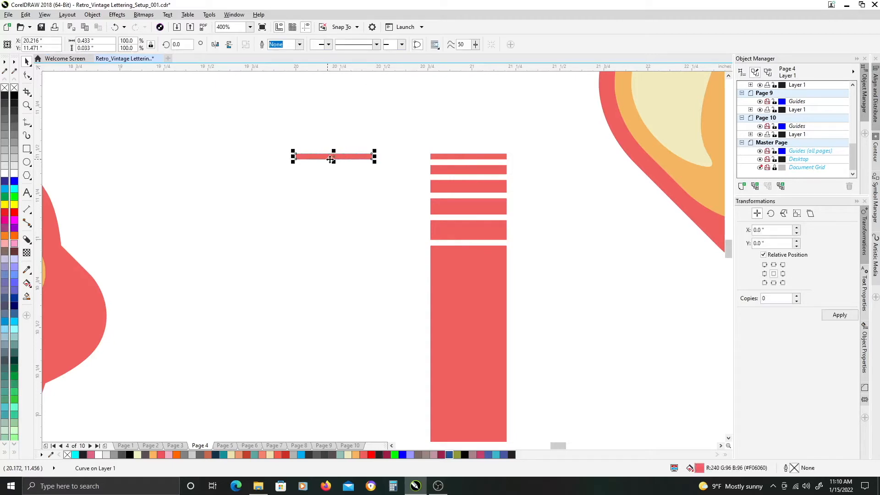
left_click(285, 135)
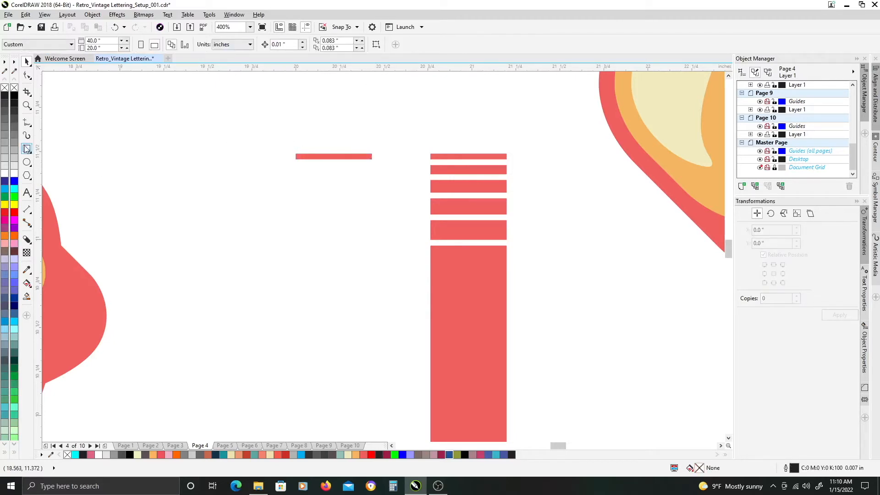
Step: Draw a test rectangle about 0.16 by 0.08 inches beside the thin red stripe and delete it
left_click(26, 148)
left_click_drag(218, 147, 248, 161)
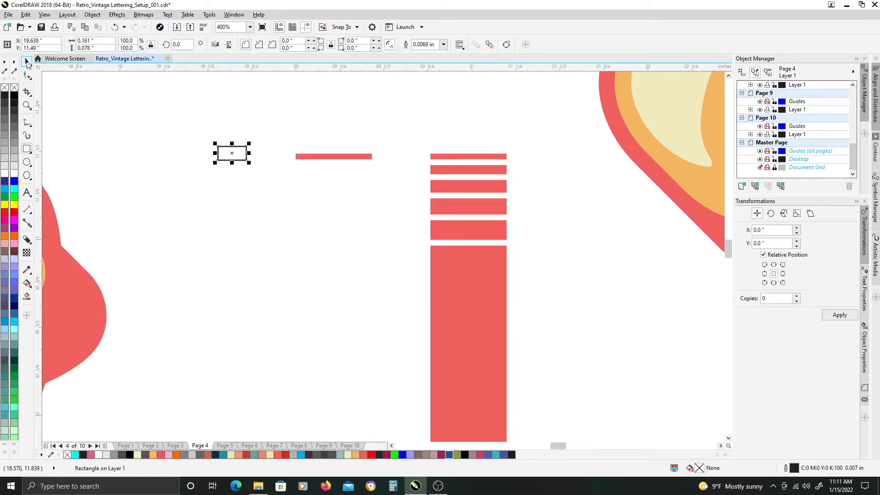
left_click(26, 151)
key("space")
left_click_drag(197, 126, 255, 170)
key("Delete")
Step: Try moving the single thin red stripe straight down and undo the move
left_click(304, 157)
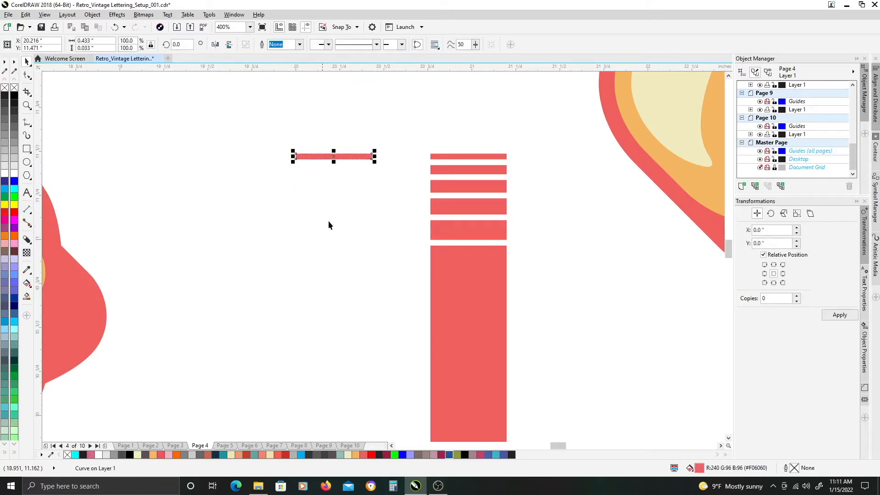
left_click_drag(377, 222, 324, 193)
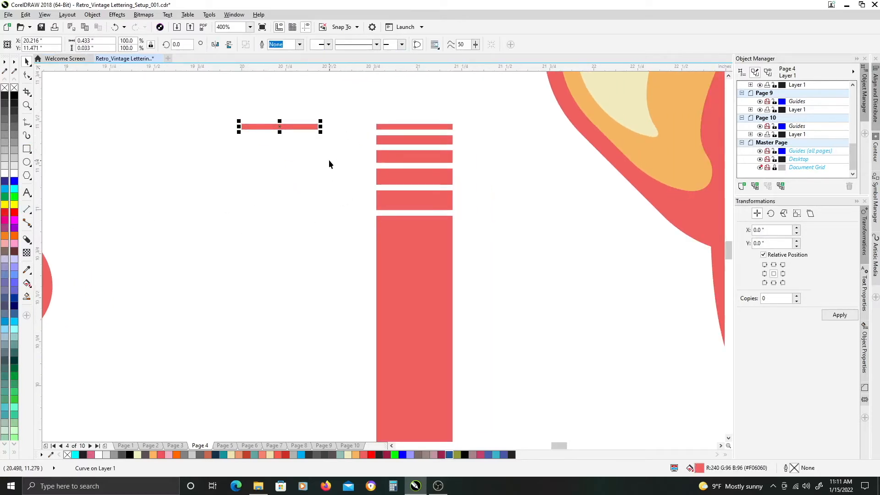
scroll(405, 252, "down", 2)
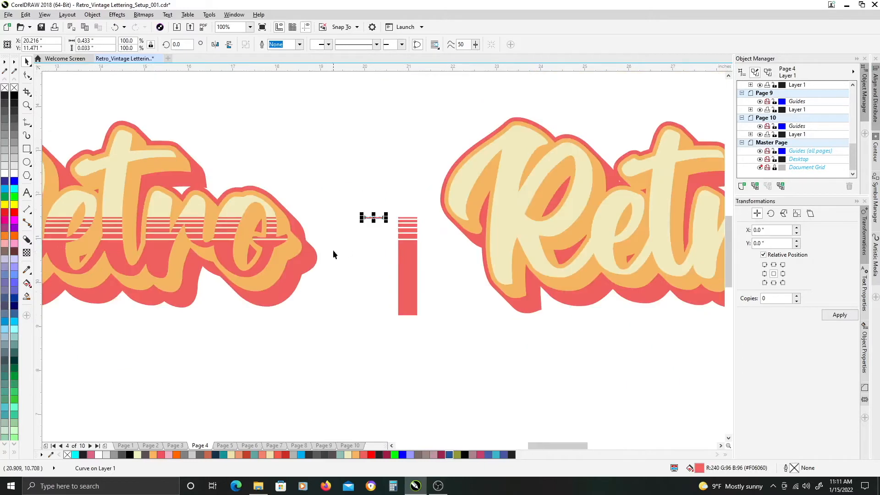
scroll(370, 226, "up", 2)
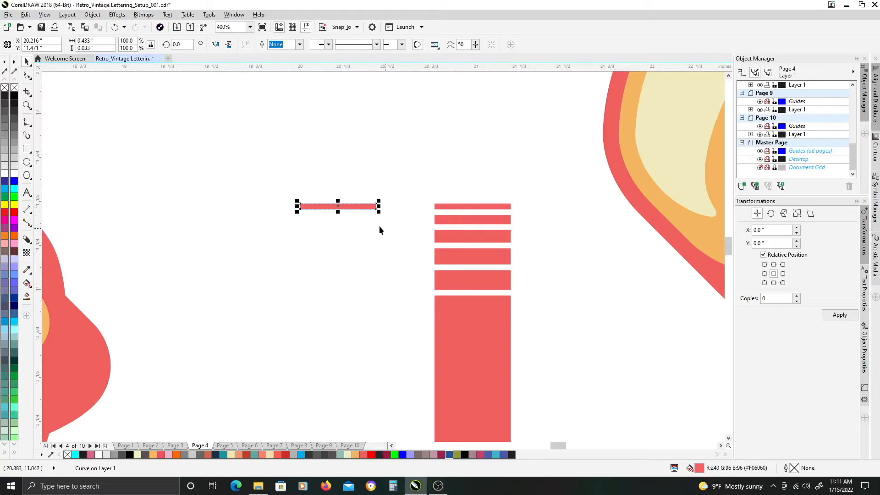
left_click_drag(352, 207, 331, 281)
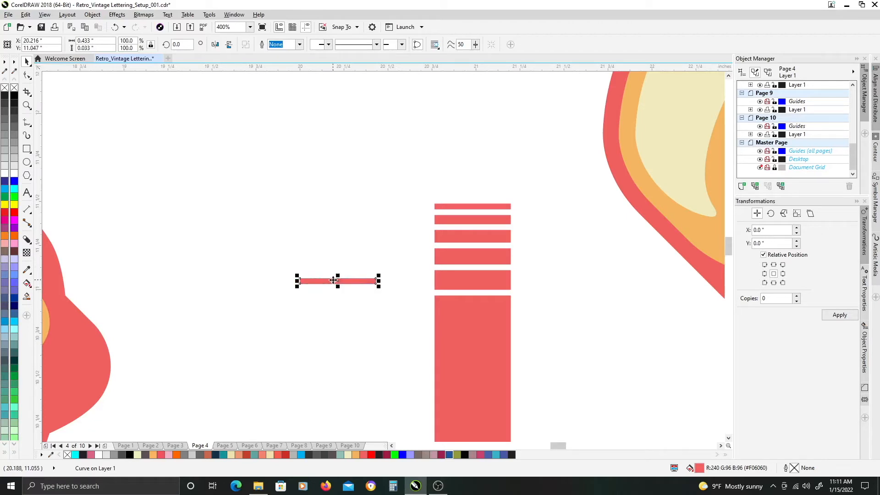
key("ctrl+z")
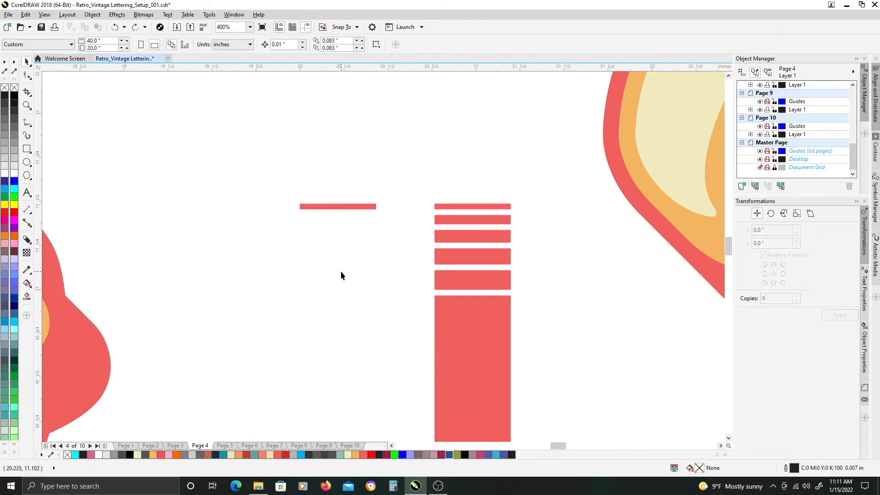
Step: Copy the thin red stripe straight below itself and stretch the copy to a height of about 0.141 inches
left_click_drag(339, 208, 340, 284)
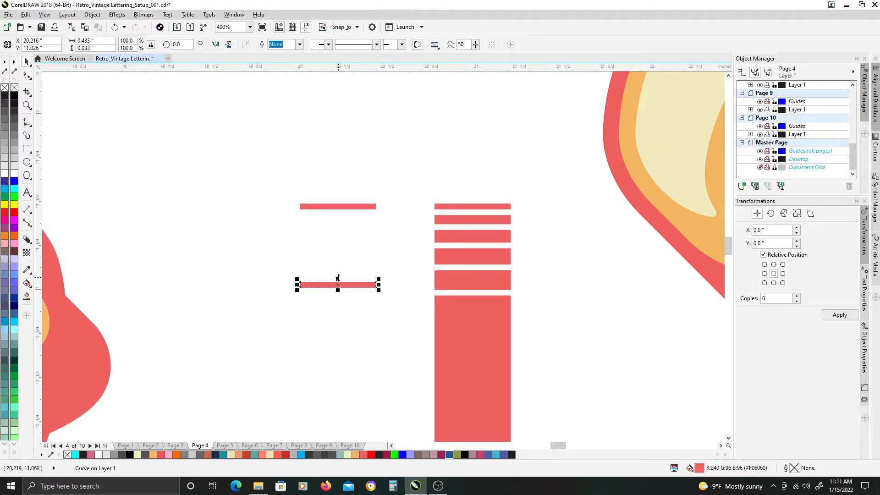
left_click_drag(338, 278, 340, 267)
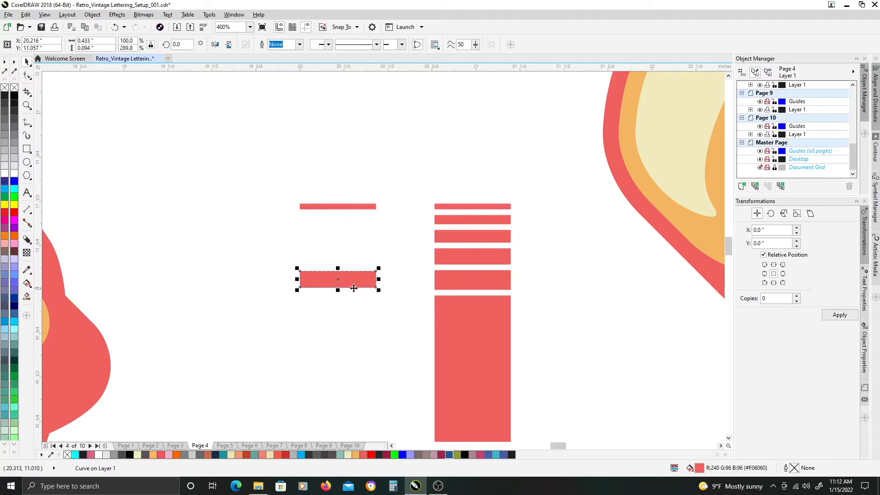
left_click_drag(345, 279, 338, 320)
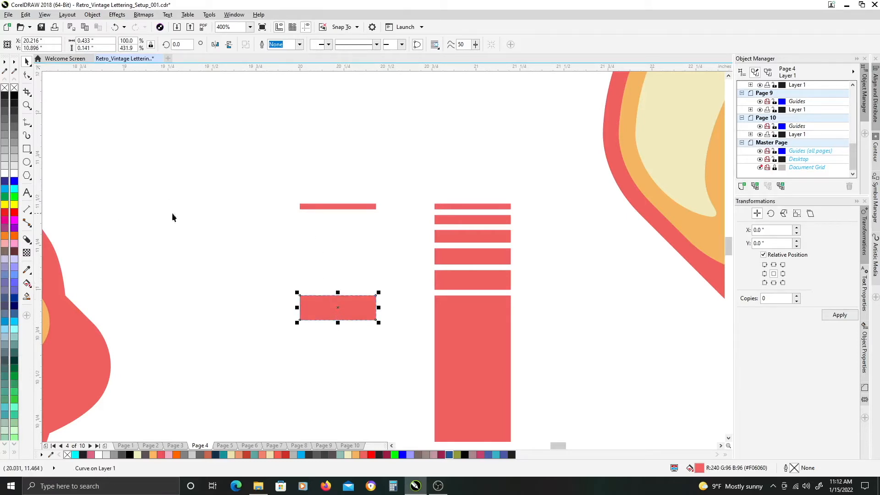
left_click(65, 195)
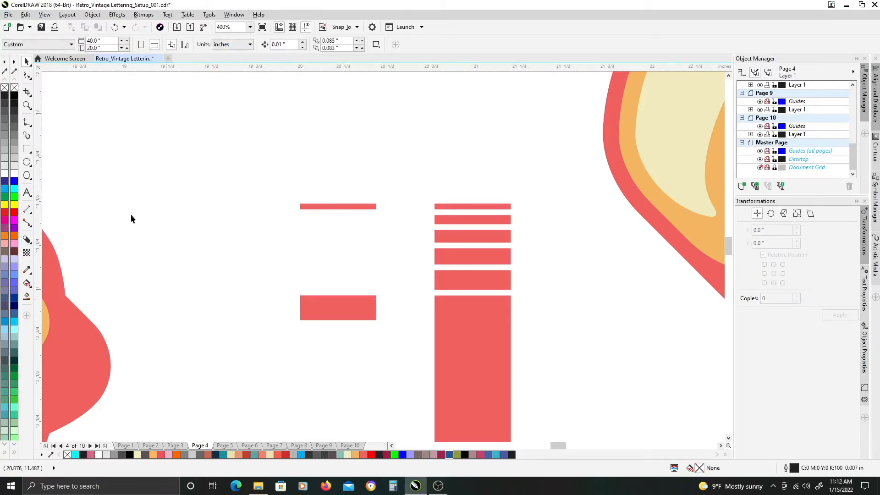
Step: Blend the thin red stripe into the thick red stripe below it using the Blend tool
left_click(26, 241)
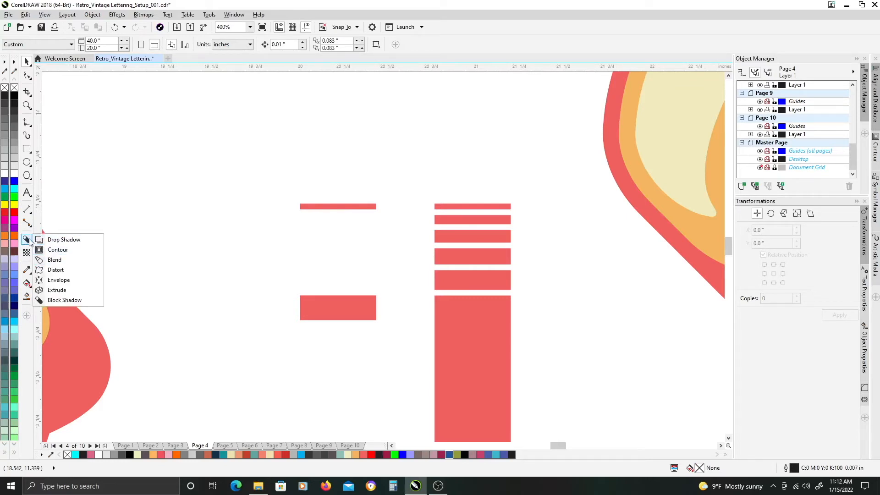
left_click(55, 260)
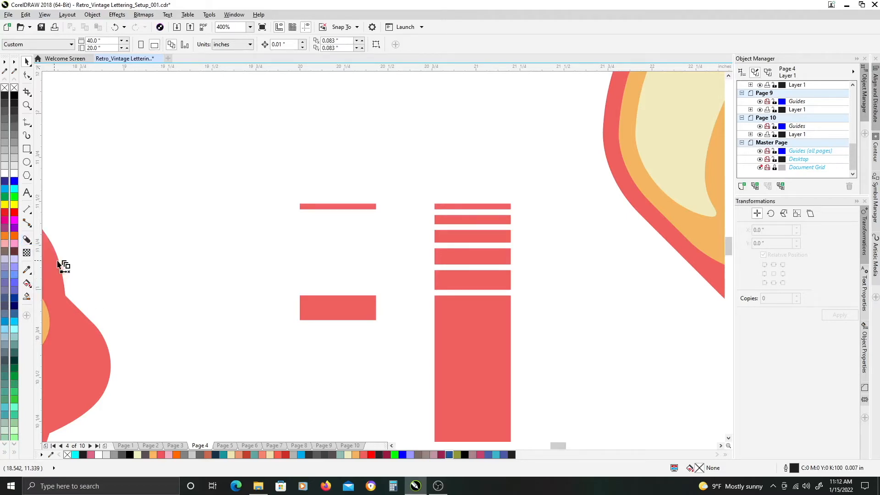
left_click(340, 210)
left_click_drag(336, 206, 338, 307)
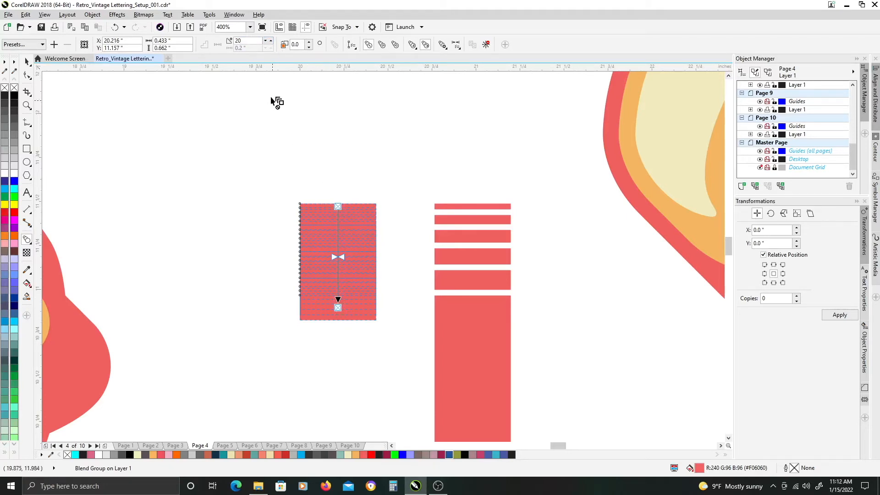
Step: Reduce the stripe blend to 4 intermediate steps
left_click(265, 41)
left_click(265, 42)
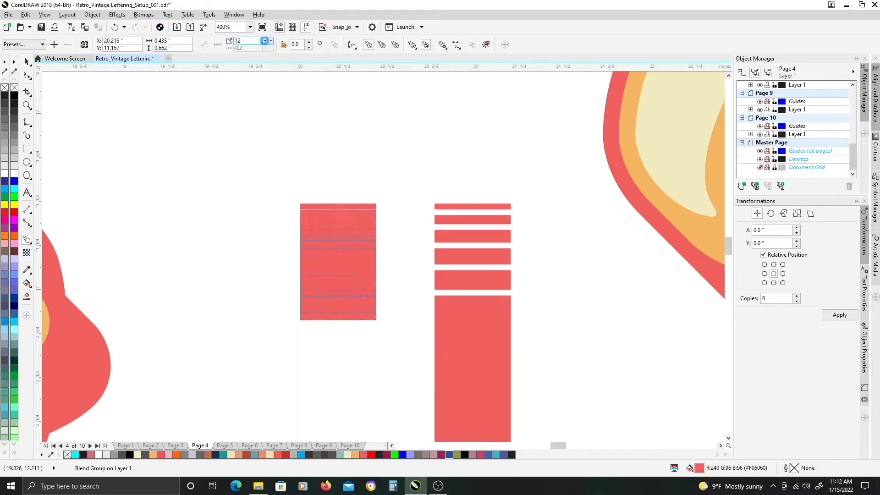
left_click(266, 41)
left_click(266, 41)
left_click(265, 41)
left_click(266, 42)
left_click(265, 41)
left_click(266, 41)
left_click(265, 41)
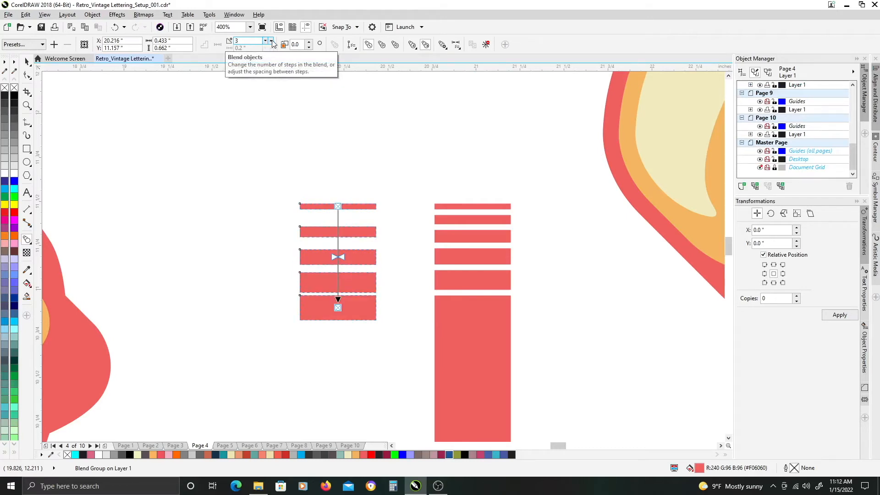
left_click(271, 40)
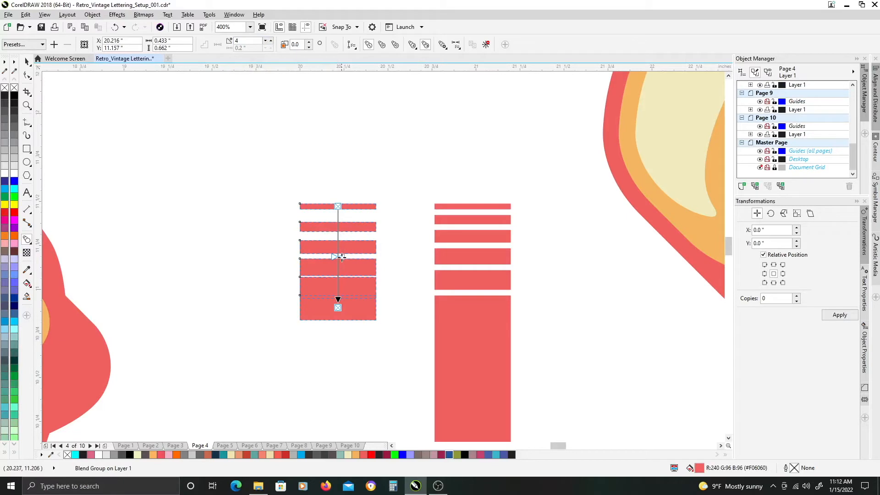
Step: Try accelerating the blend's spacing toward the thin stripe and undo the acceleration changes
left_click_drag(339, 255, 339, 250)
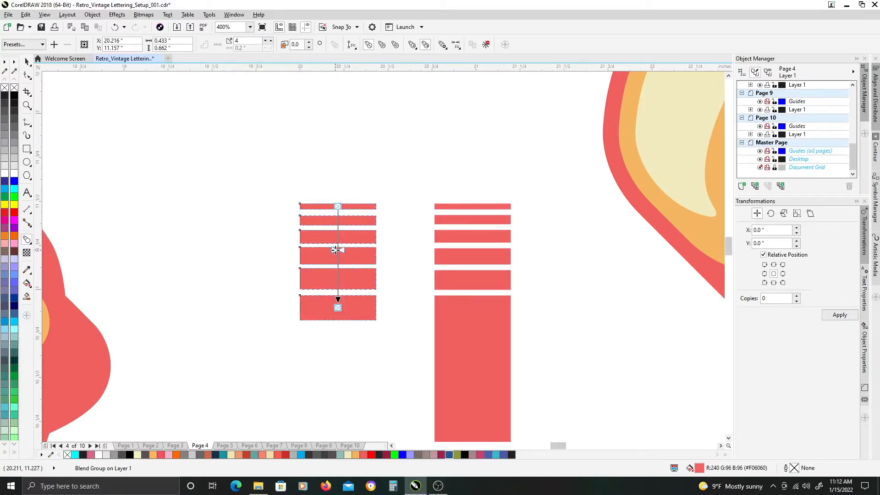
left_click_drag(336, 250, 338, 252)
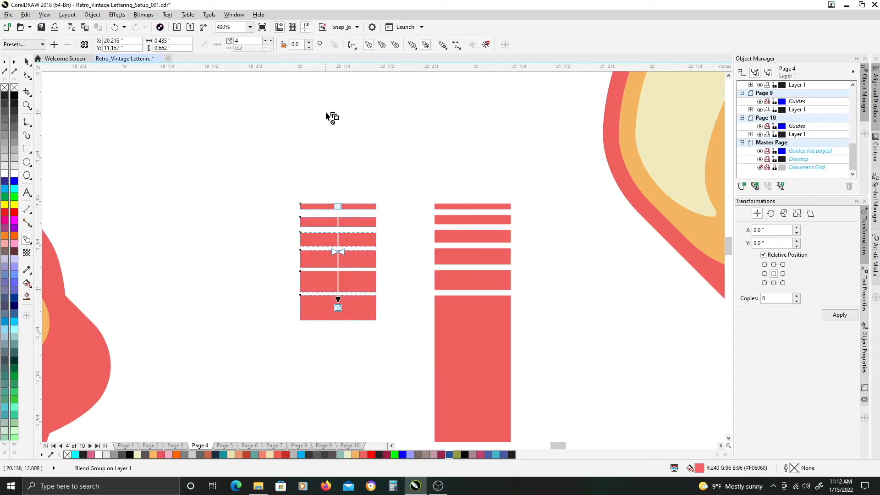
key("ctrl+z")
key("ctrl+shift+z")
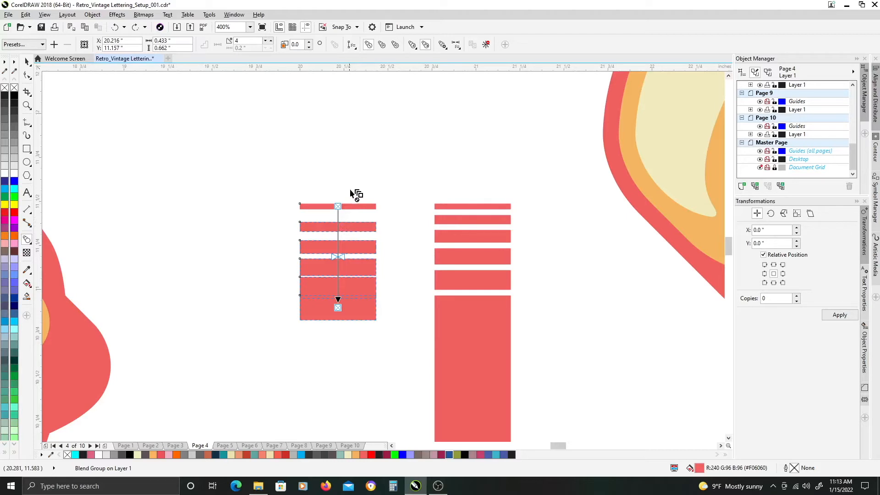
Step: Break the stripe blend apart and ungroup its four intermediate stripes into individual objects
key("ctrl+k")
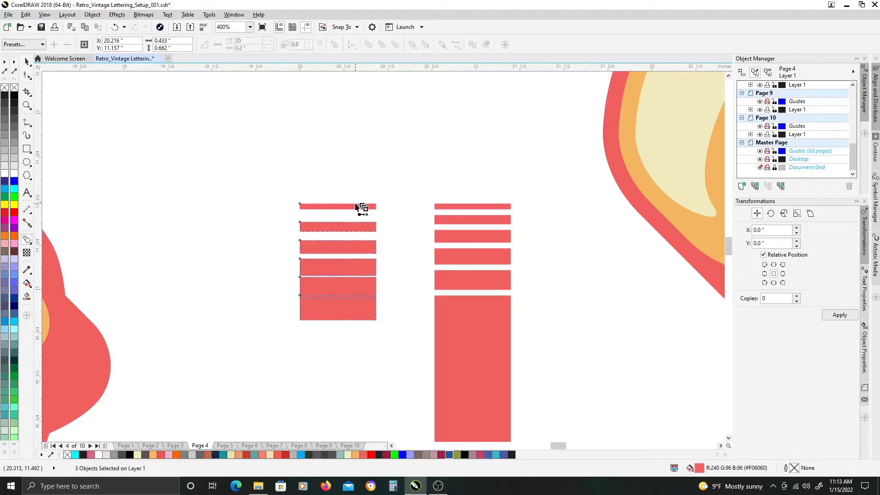
left_click(27, 61)
left_click(333, 172)
left_click(330, 228)
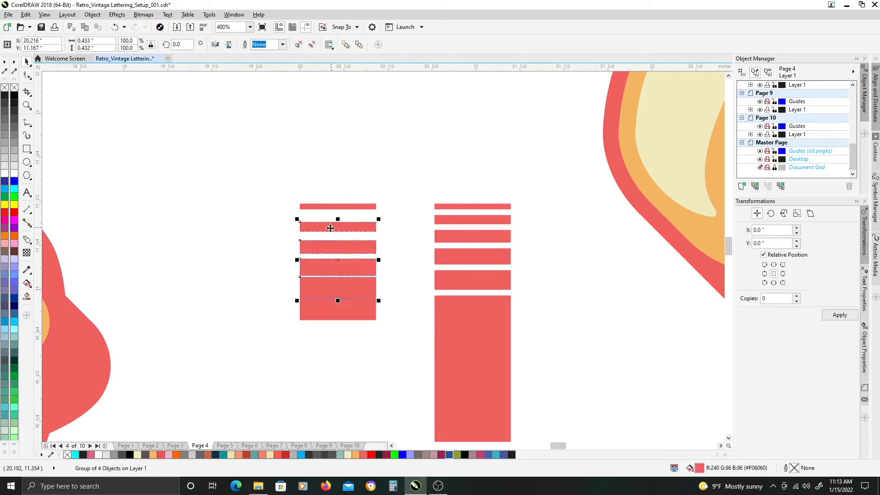
left_click_drag(330, 228, 245, 204)
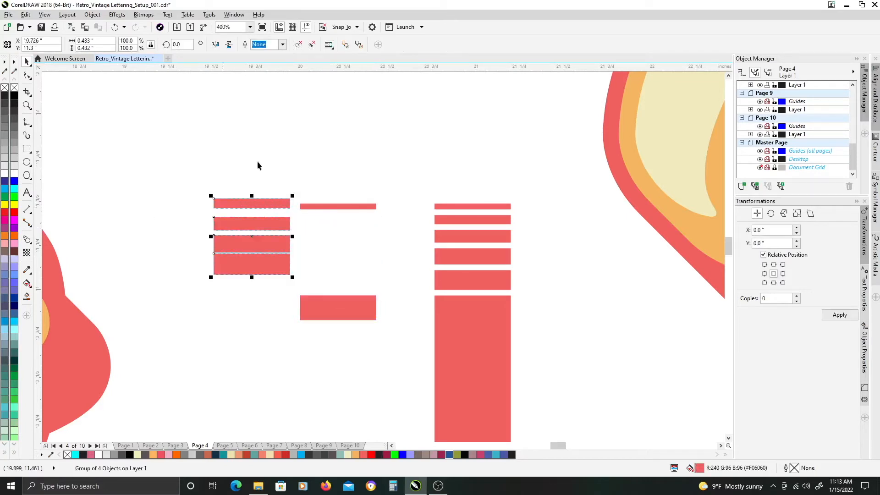
key("ctrl+z")
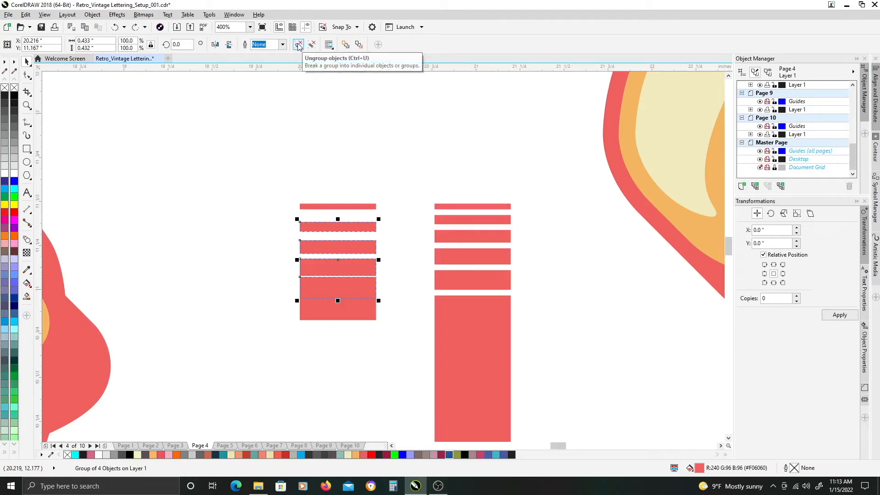
left_click(298, 46)
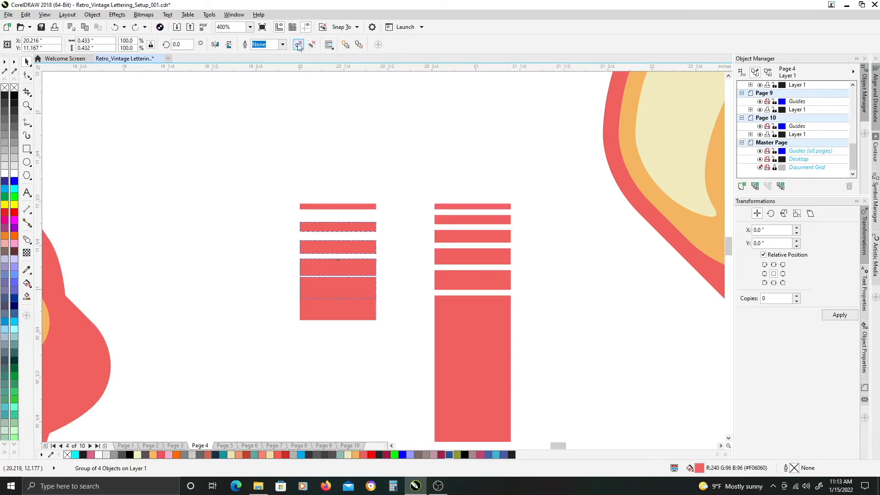
left_click(326, 144)
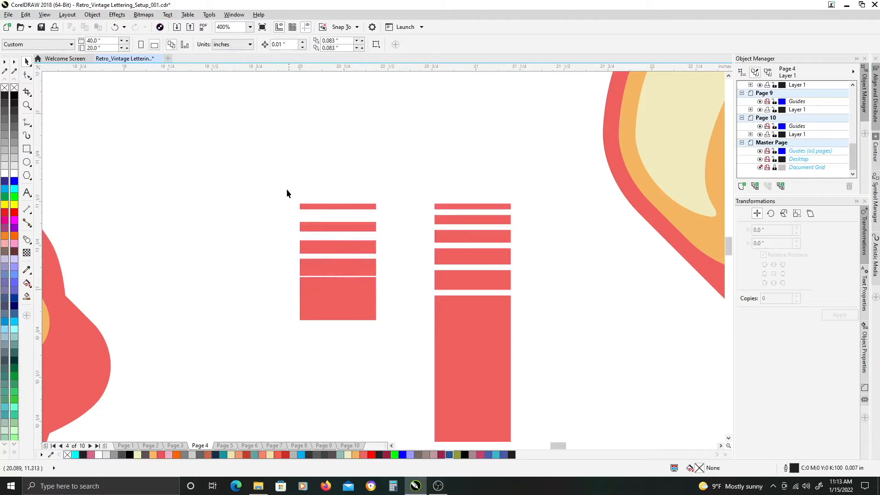
Step: Distribute all six stripes of the new stack vertically with equal spacing between them
left_click_drag(396, 355, 395, 352)
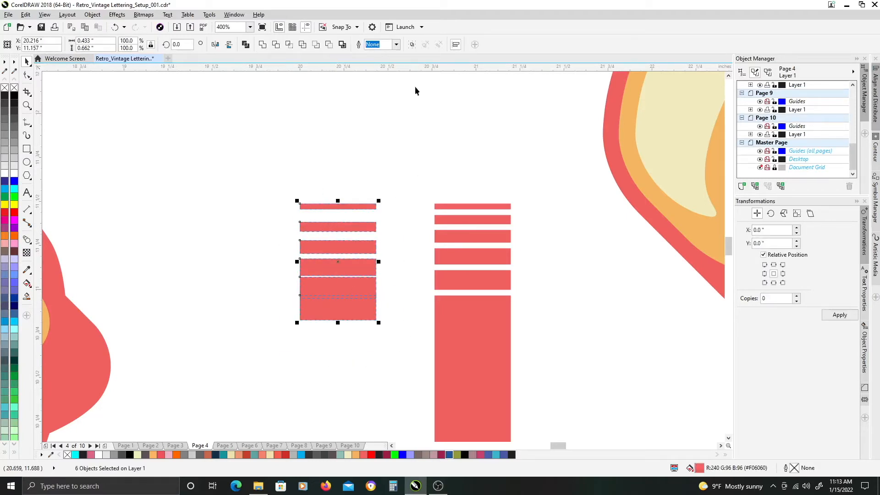
left_click(456, 45)
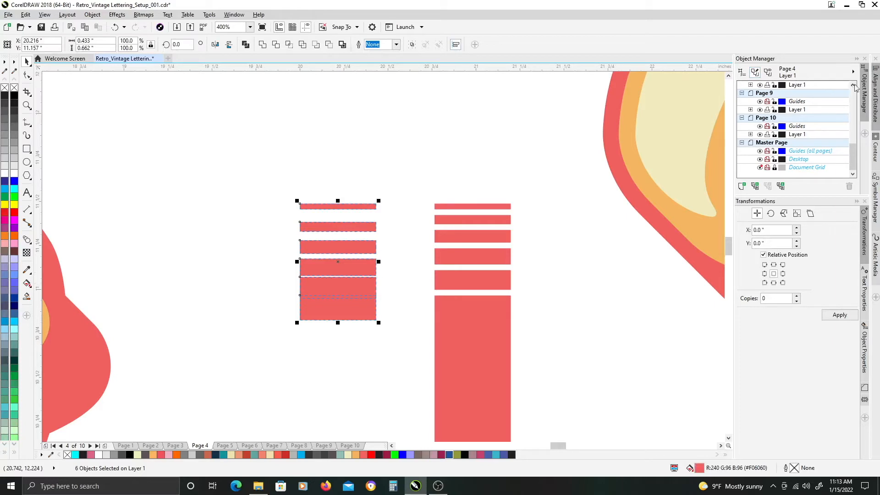
left_click(873, 98)
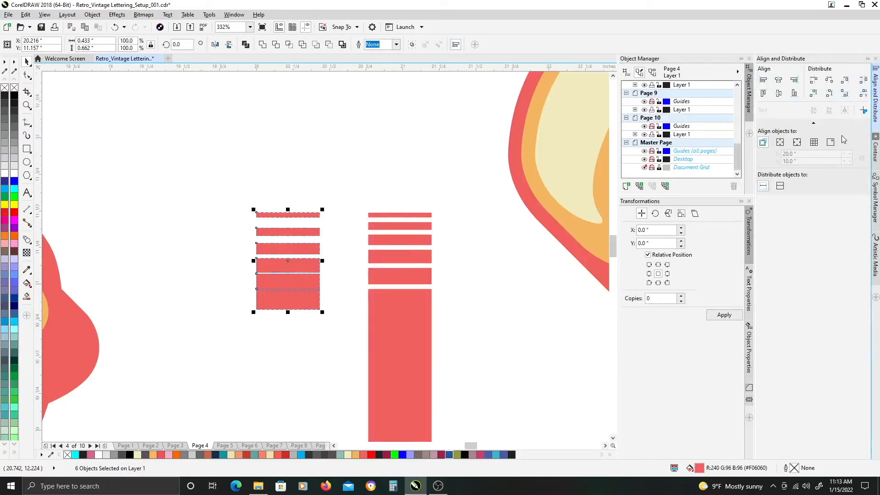
left_click(864, 94)
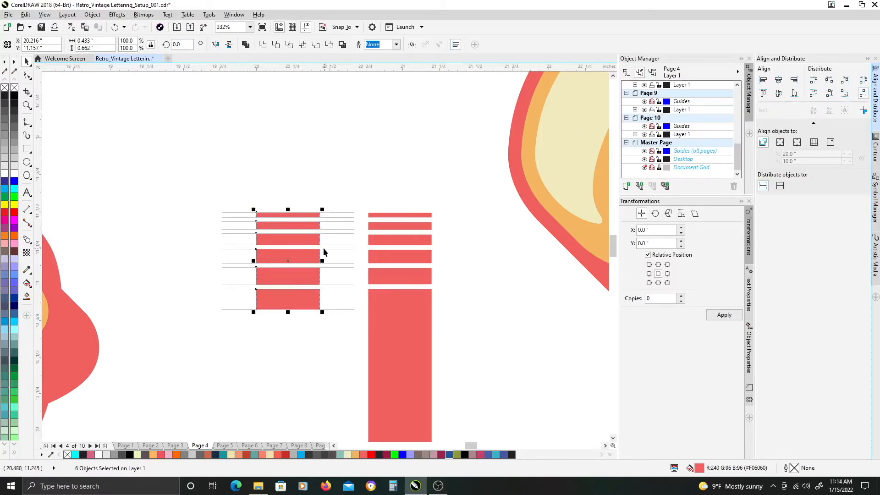
scroll(321, 246, "up", 2)
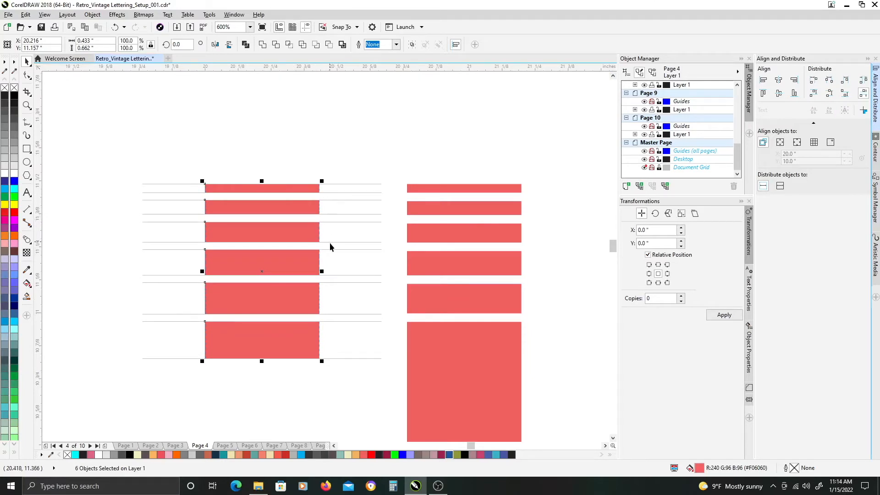
left_click(367, 157)
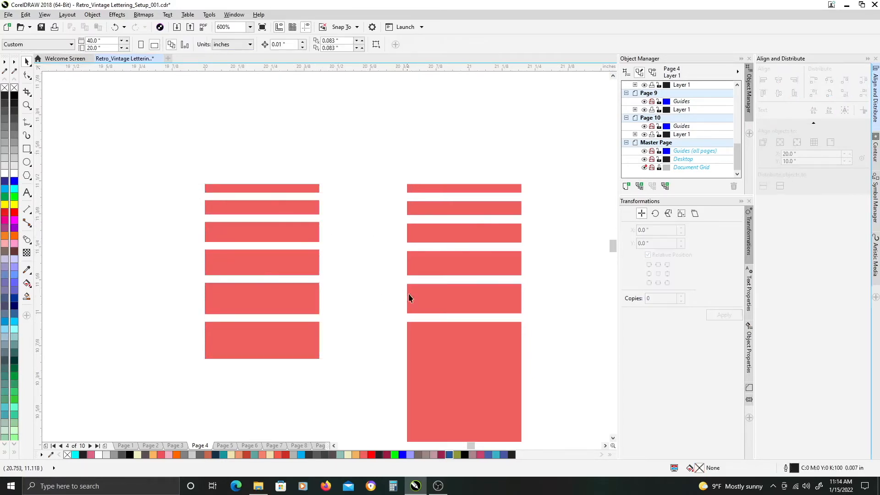
Step: Stretch the lowest stripe of the new stack downward to a height of about 1.709 inches, matching the neighbouring sample
scroll(409, 293, "down", 5)
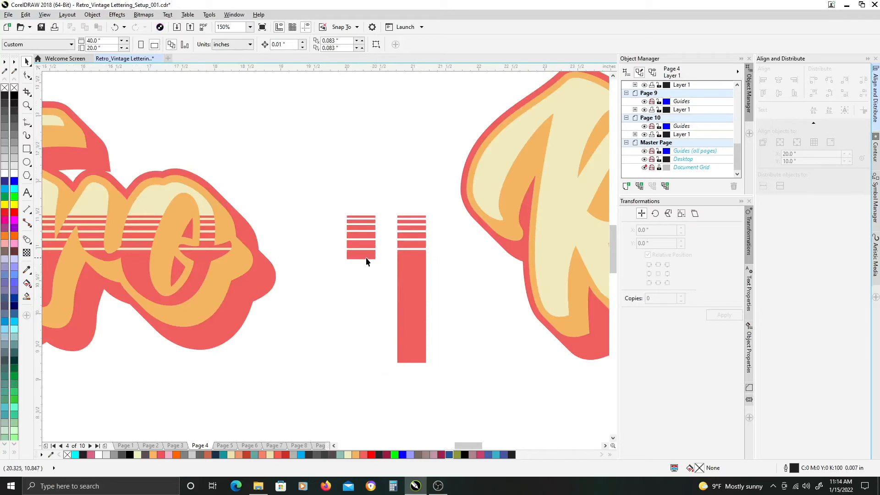
left_click(367, 259)
scroll(369, 269, "up", 2)
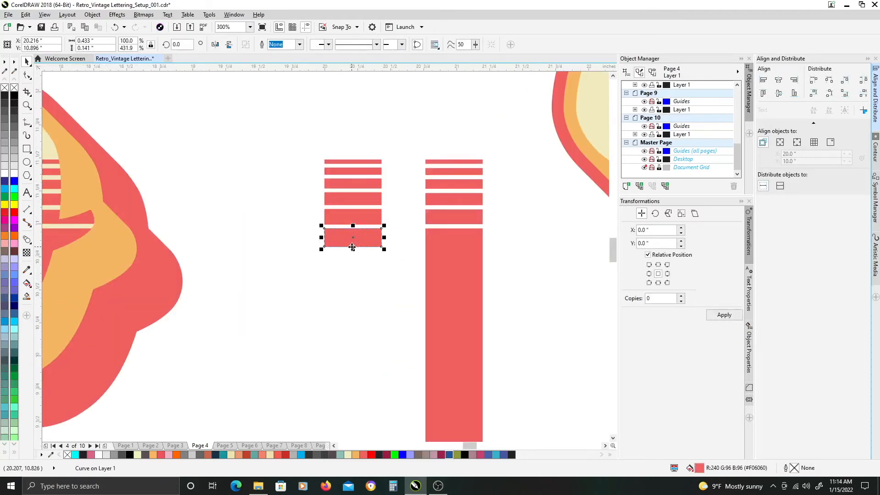
left_click_drag(443, 275, 429, 208)
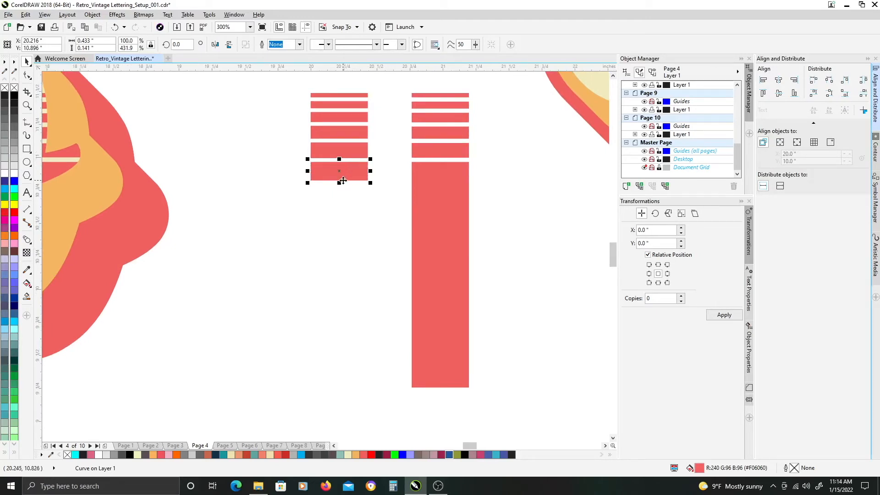
left_click_drag(341, 184, 344, 392)
Step: Combine the six stripes of the new stack into a single curve
scroll(365, 274, "down", 3)
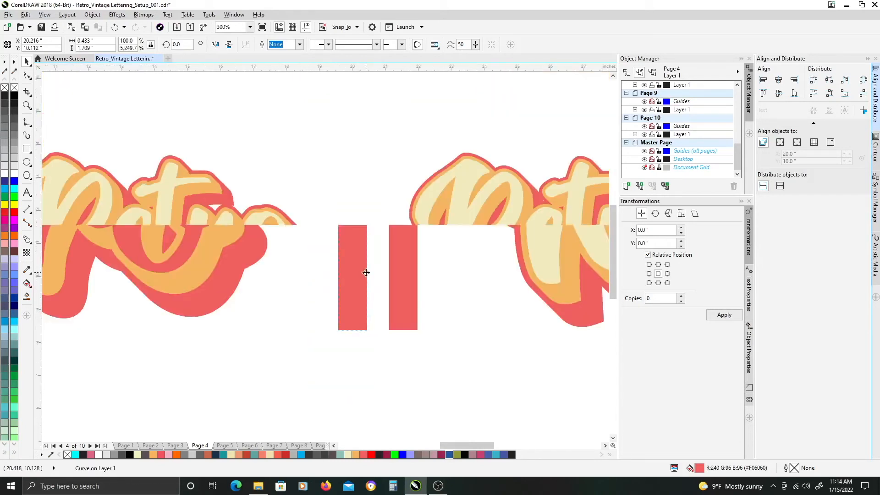
scroll(187, 265, "up", 3)
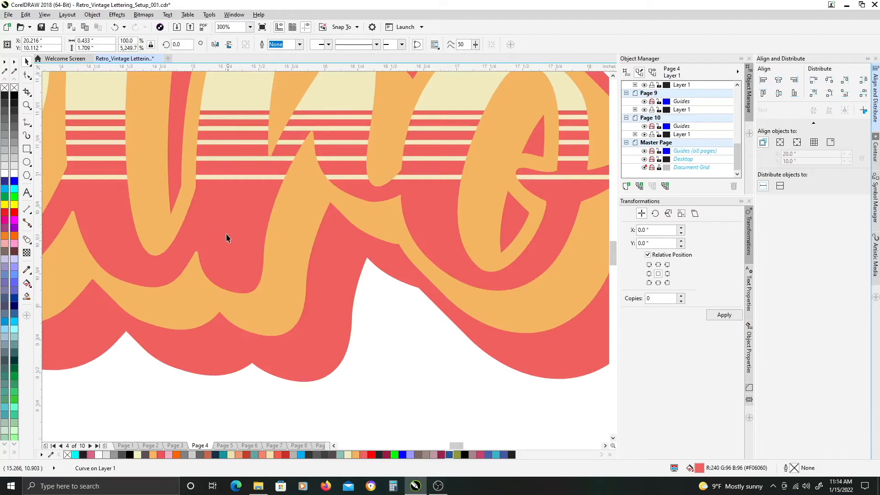
scroll(230, 291, "down", 3)
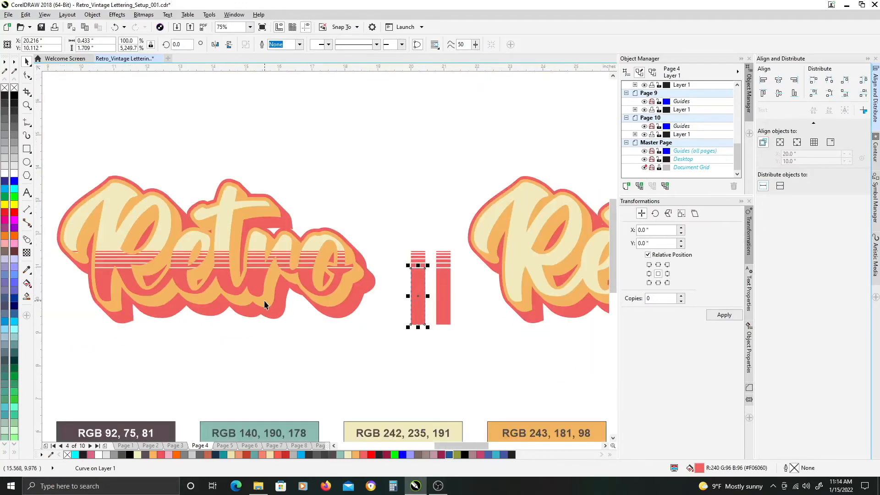
scroll(398, 289, "right", 3)
scroll(334, 282, "up", 1)
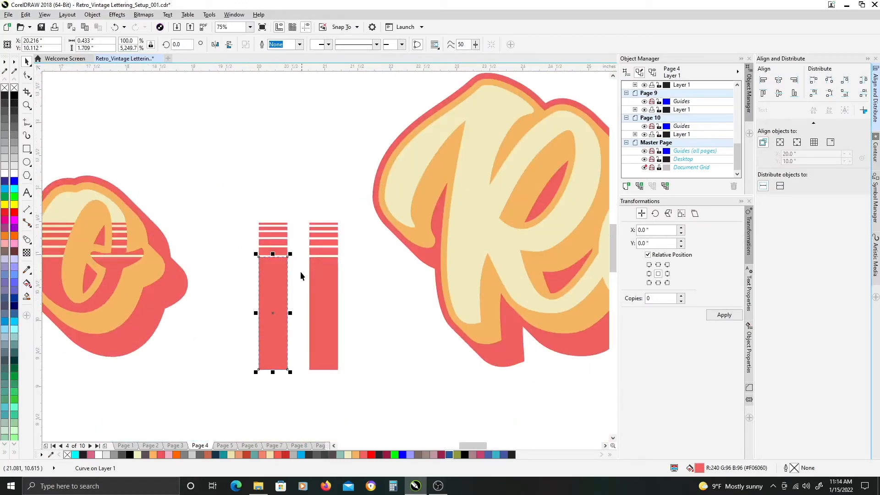
left_click_drag(301, 198, 213, 384)
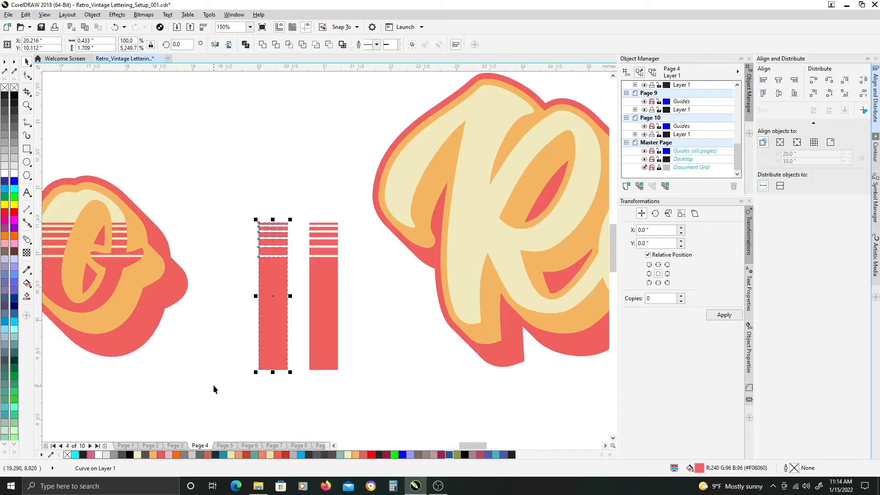
left_click_drag(248, 204, 301, 397)
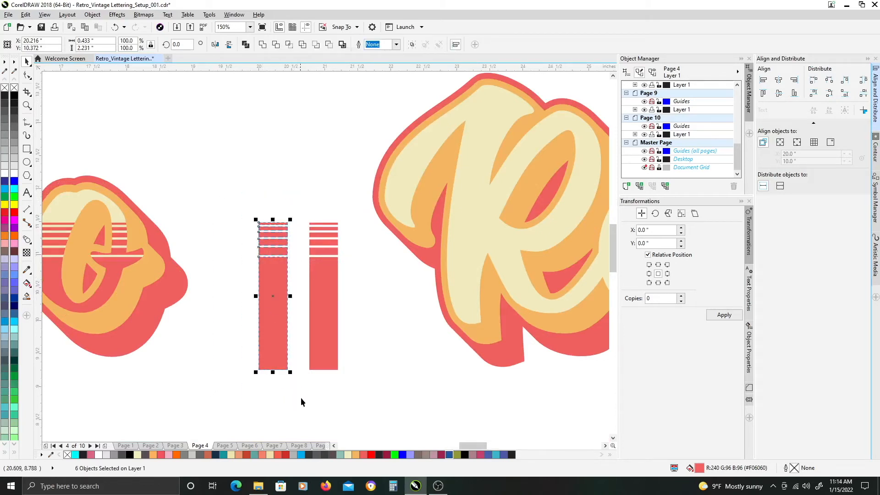
left_click(246, 45)
Step: Place the combined stripes over the unstriped Retro lettering and widen them to about 10.056 inches so they span the whole word
scroll(281, 223, "down", 1)
left_click_drag(341, 257, 258, 257)
left_click_drag(192, 246, 571, 252)
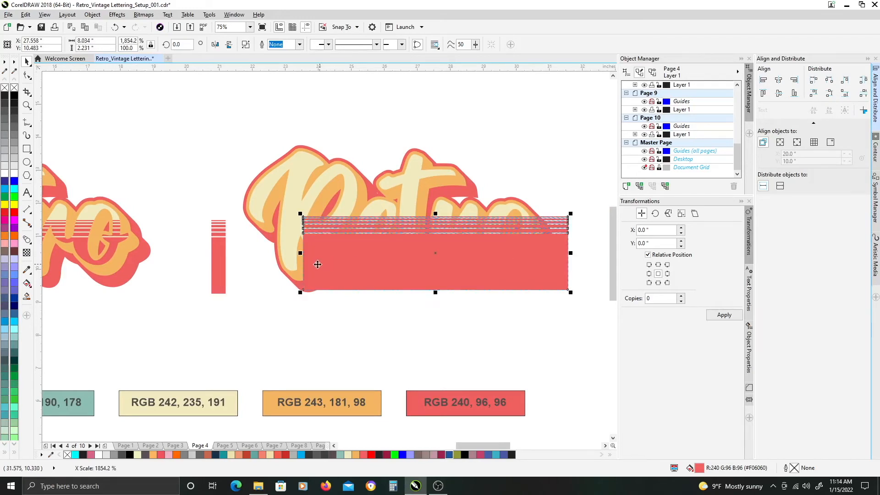
left_click_drag(301, 252, 233, 253)
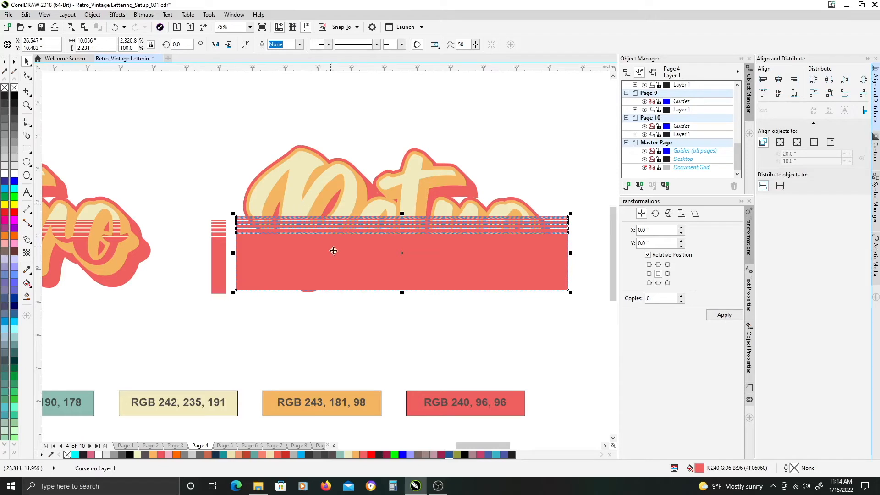
Step: Nudge the wide striped shape slightly up and to the left over the Retro lettering, centring it at about 26.463, 10.539 inches
left_click(365, 339)
left_click(342, 275)
left_click_drag(372, 275, 386, 270)
scroll(363, 253, "up", 2)
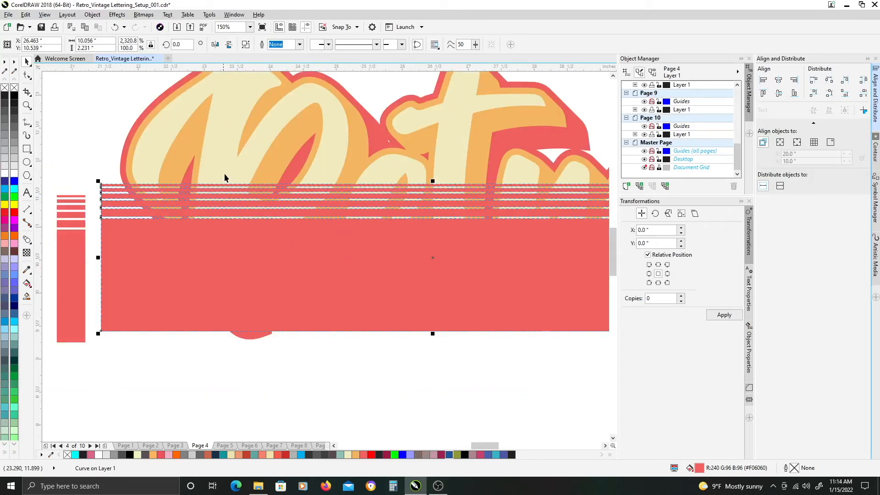
left_click(359, 337)
scroll(275, 230, "down", 2)
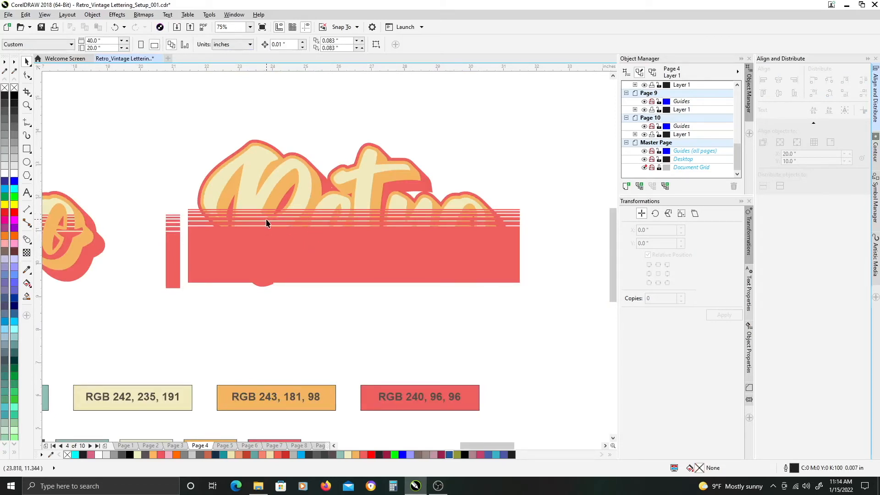
left_click(249, 196)
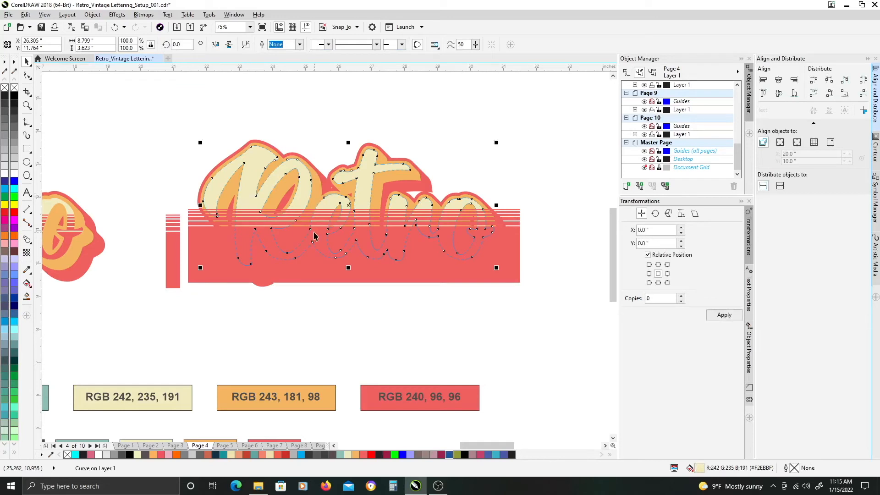
scroll(315, 240, "up", 2)
left_click_drag(476, 255, 463, 276)
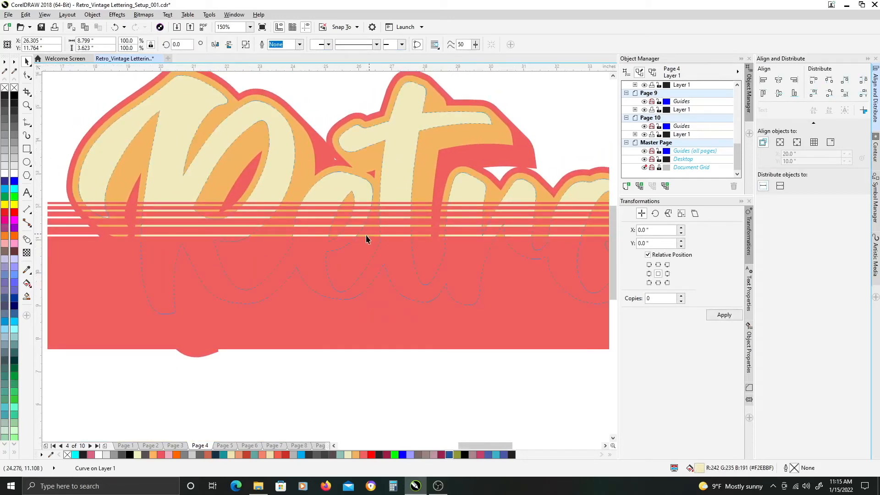
scroll(367, 236, "down", 2)
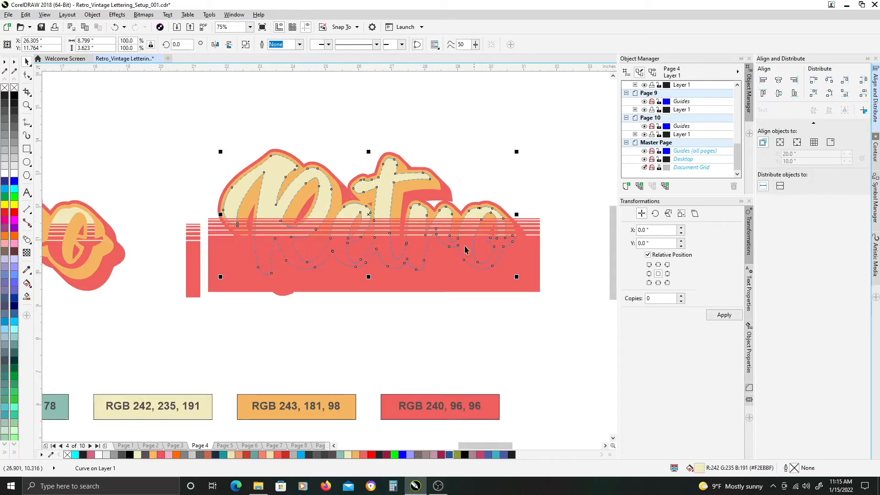
left_click(389, 315)
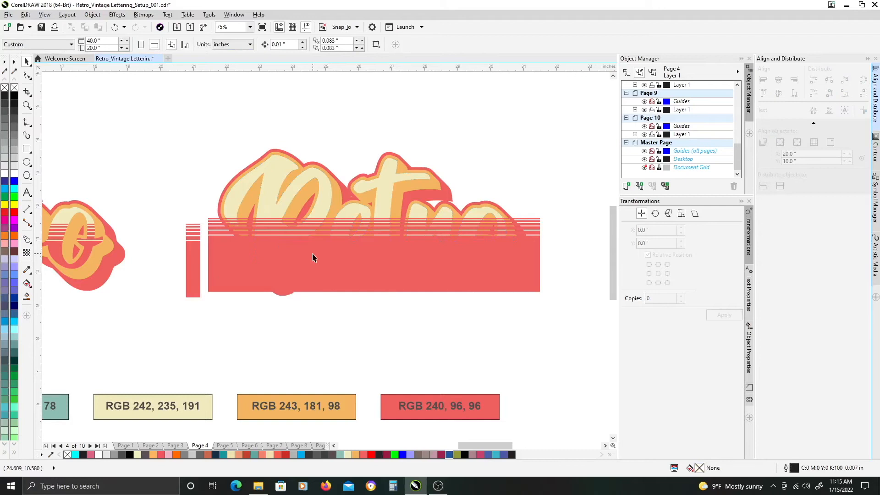
scroll(318, 252, "up", 1)
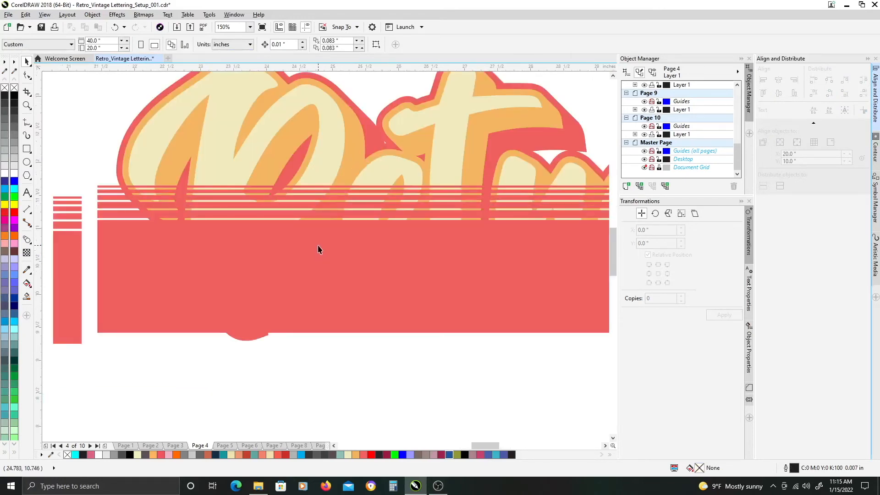
Step: PowerClip the wide combined striped shape inside the cream Retro lettering, using the lettering as the frame
left_click(126, 255)
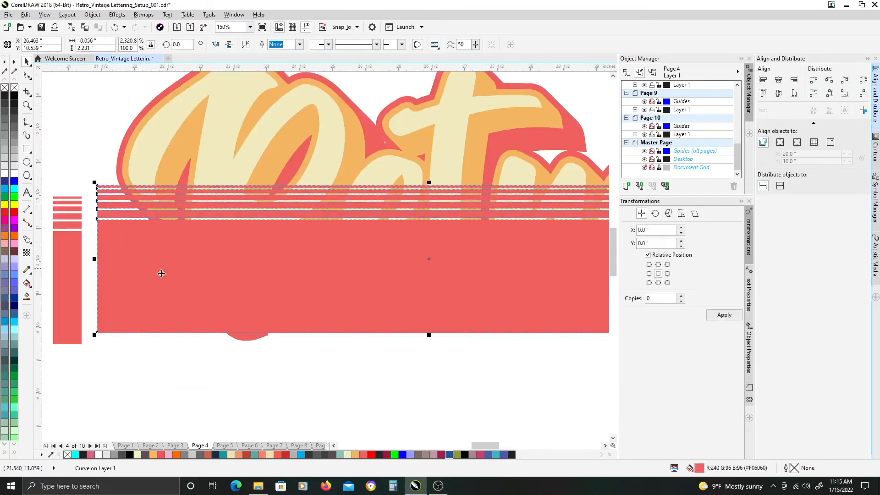
left_click_drag(435, 274, 381, 305)
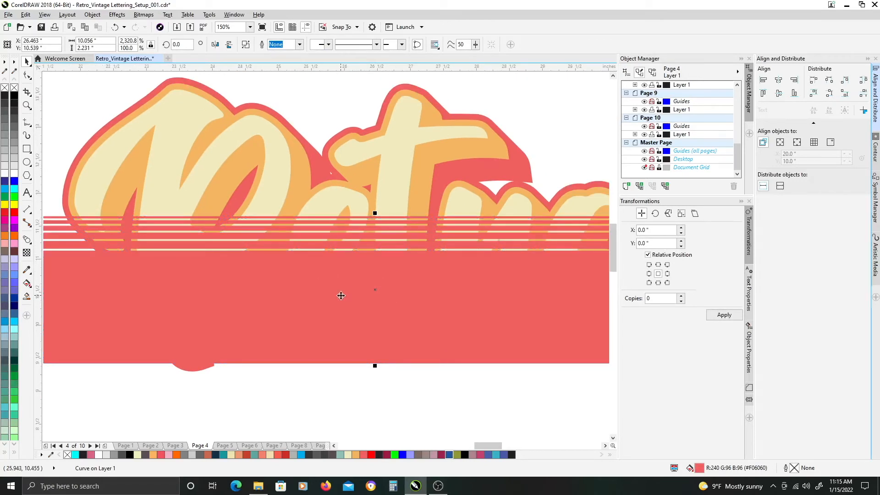
left_click(92, 15)
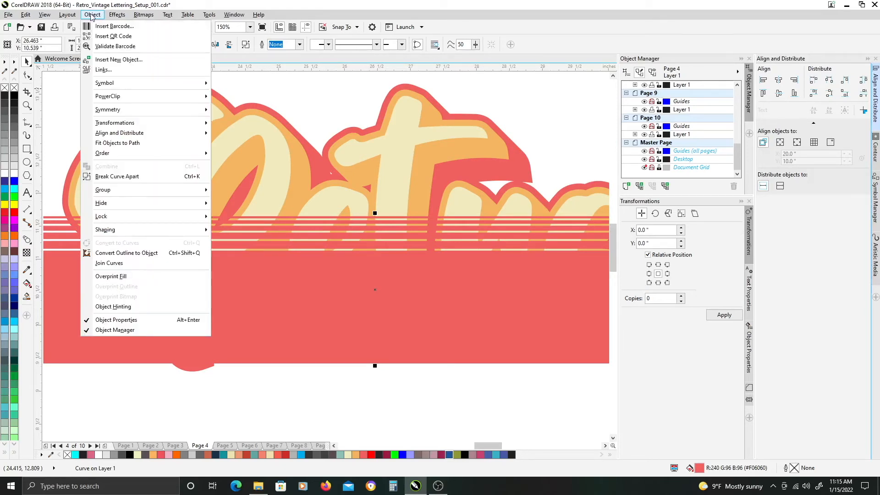
mouse_move(115, 99)
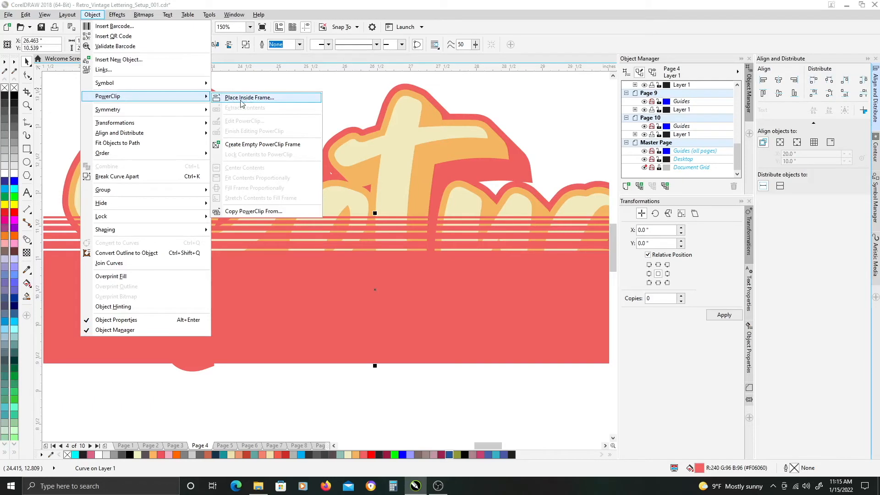
left_click(254, 100)
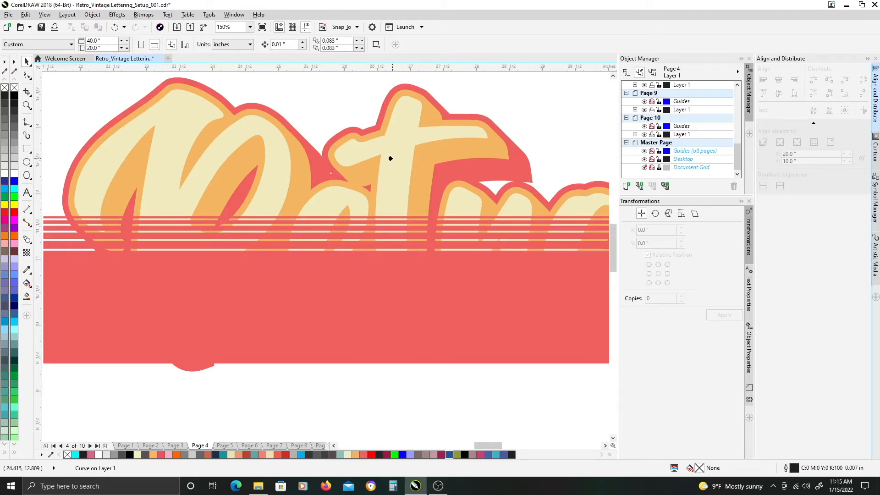
left_click(390, 158)
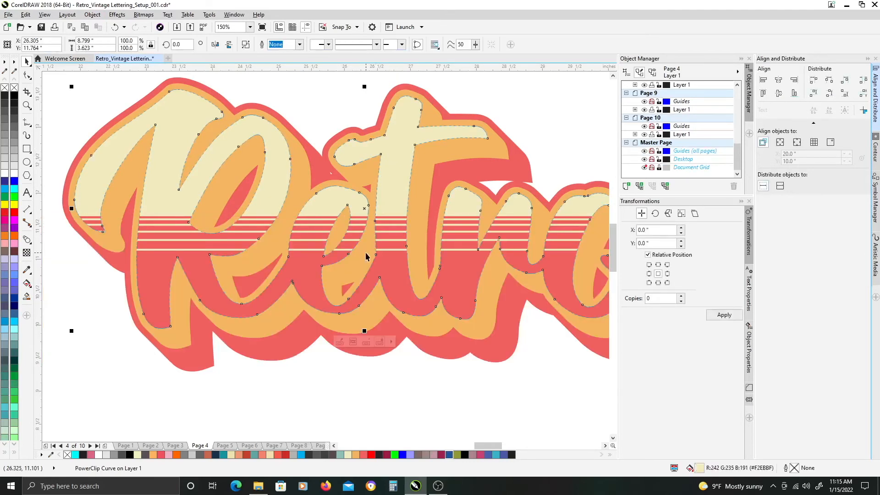
scroll(367, 256, "down", 2)
left_click(327, 178)
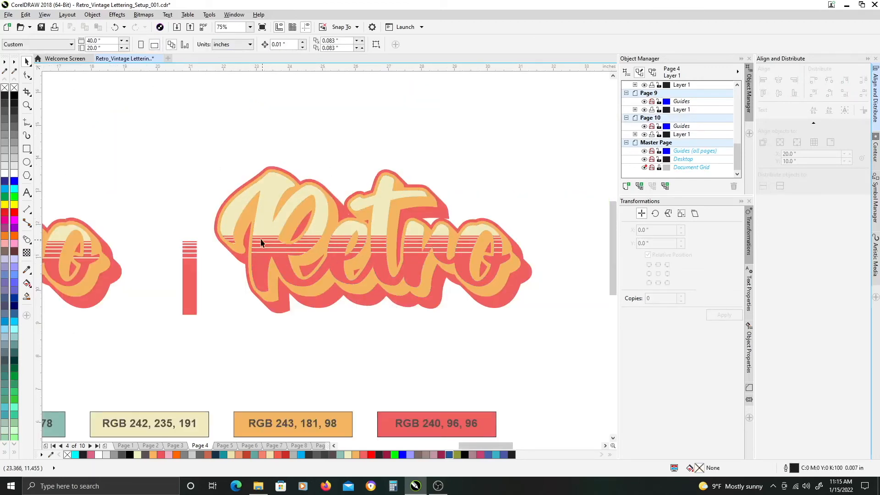
Step: Collapse the Align and Distribute docker to enlarge the drawing area
scroll(253, 249, "up", 2)
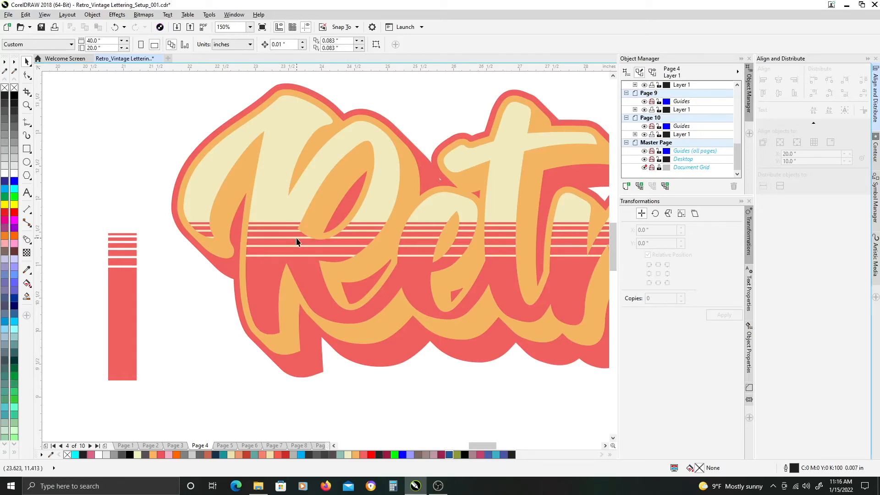
scroll(470, 235, "right", 3)
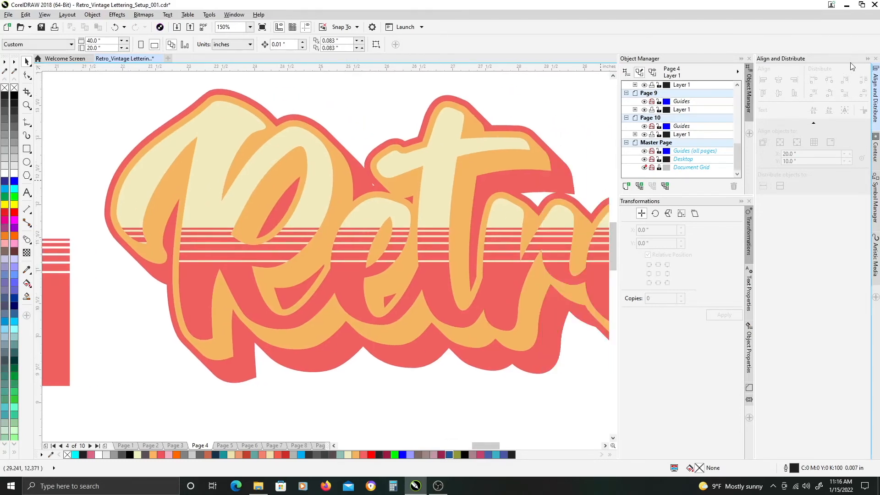
left_click(867, 59)
scroll(459, 257, "down", 2)
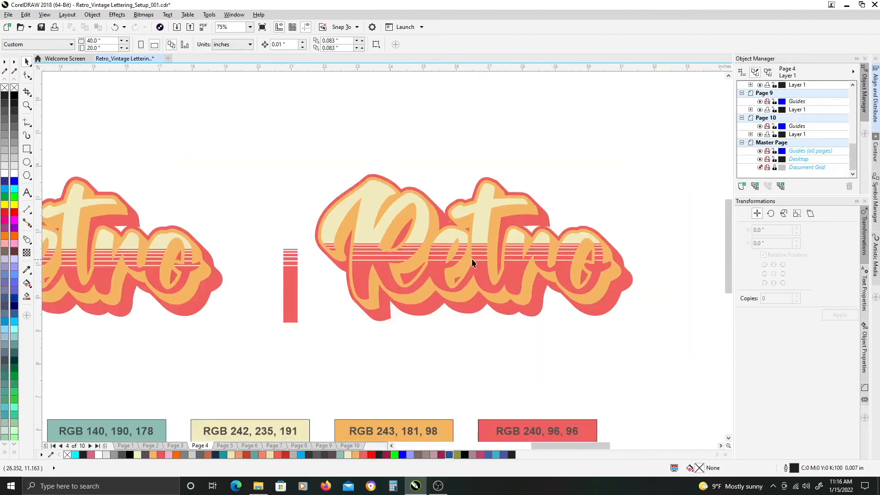
Step: Extract the striped shape from the PowerClip frame formed by the cream Retro lettering
left_click(380, 265)
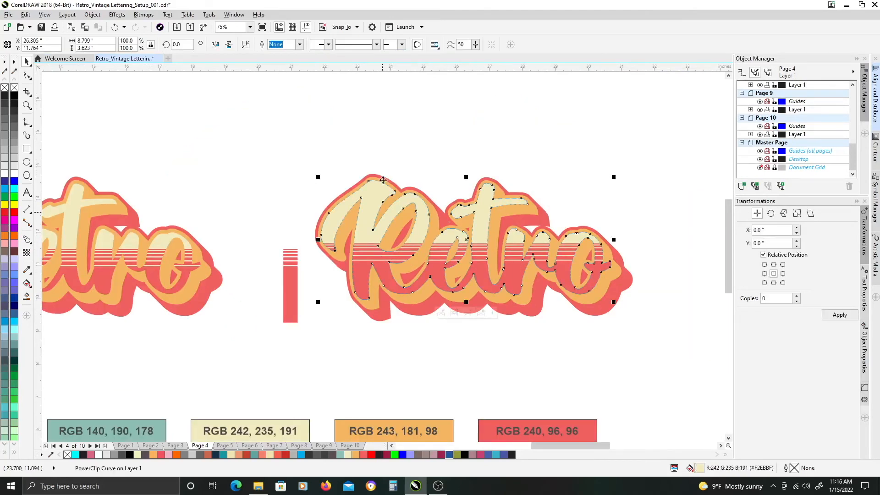
scroll(455, 282, "up", 2)
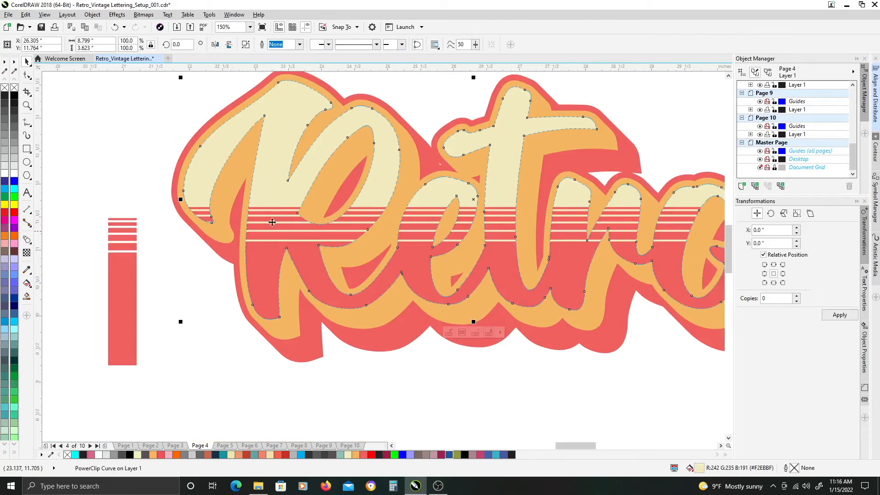
key("Escape")
left_click(264, 179)
right_click(268, 194)
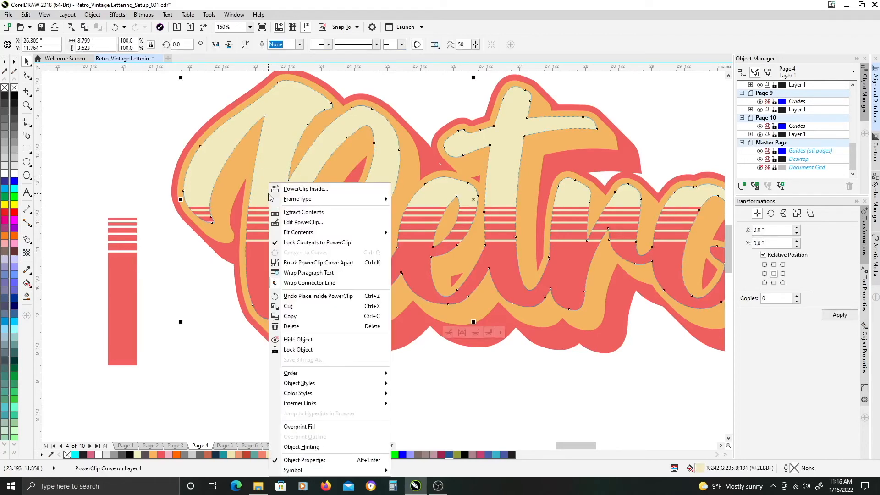
left_click(301, 213)
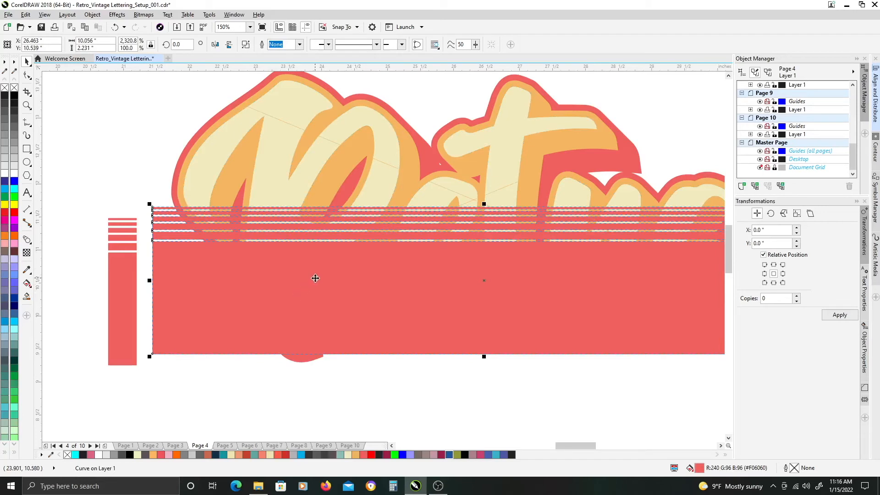
Step: Try to place the emptied Retro lettering frame inside a PowerClip, targeting the lettering itself
left_click(274, 157)
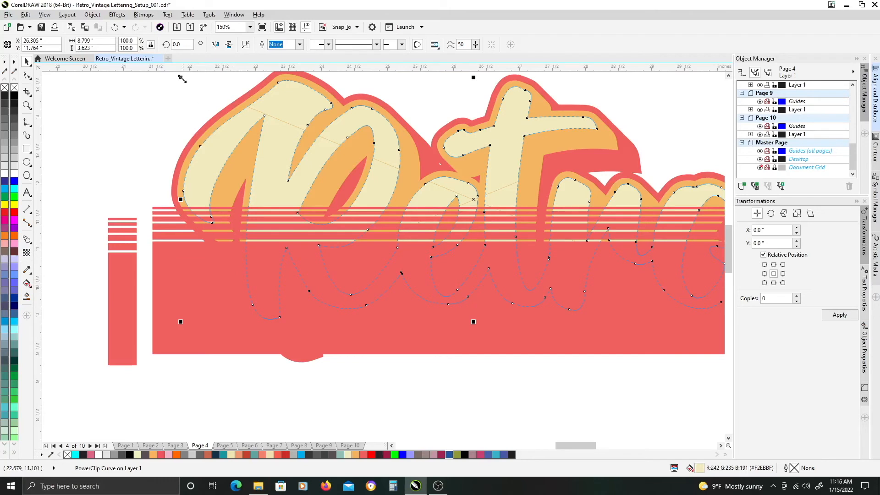
left_click(93, 15)
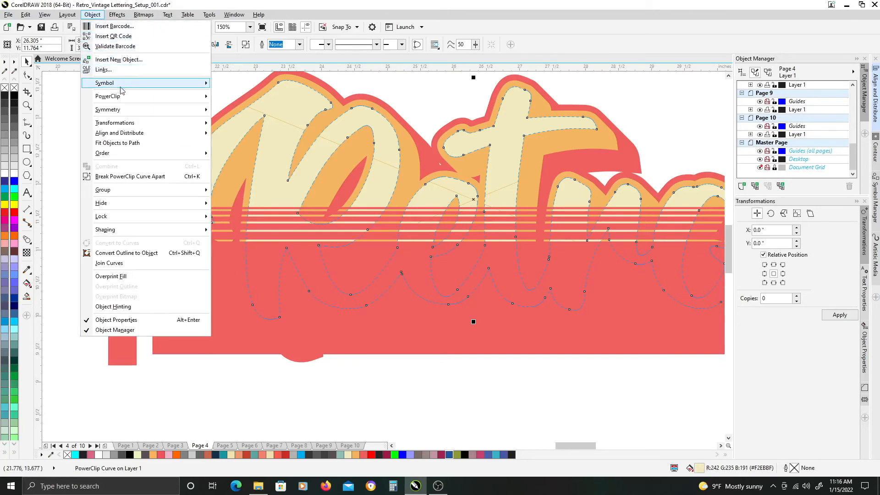
mouse_move(126, 98)
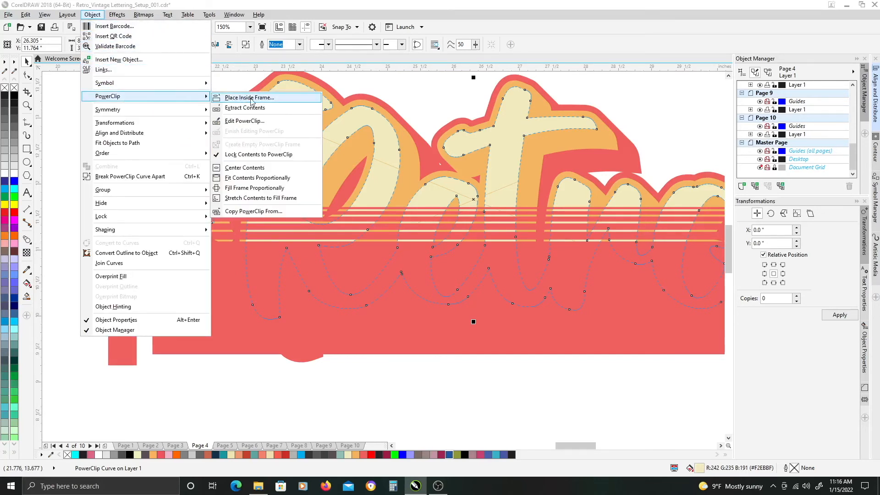
left_click(251, 99)
left_click(287, 138)
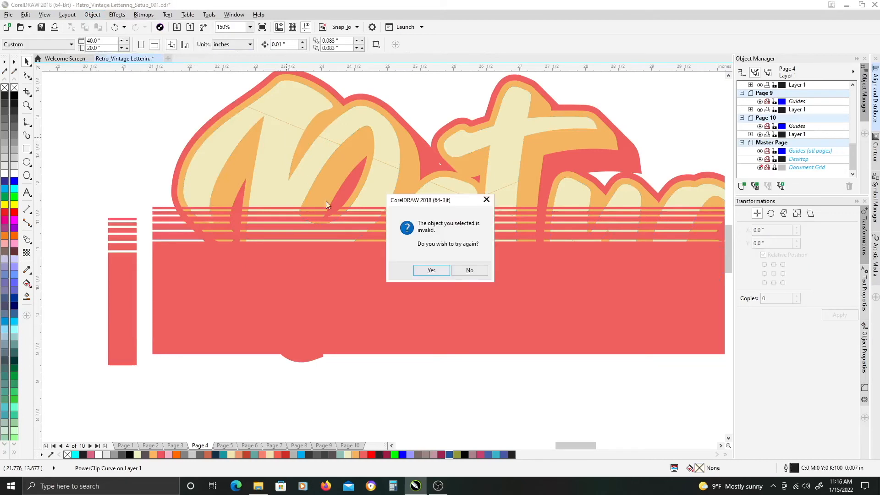
left_click(433, 272)
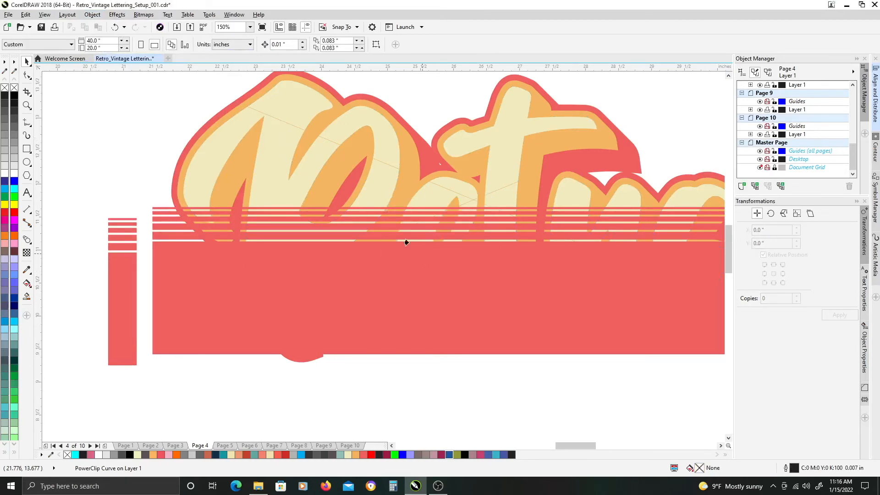
left_click(304, 176)
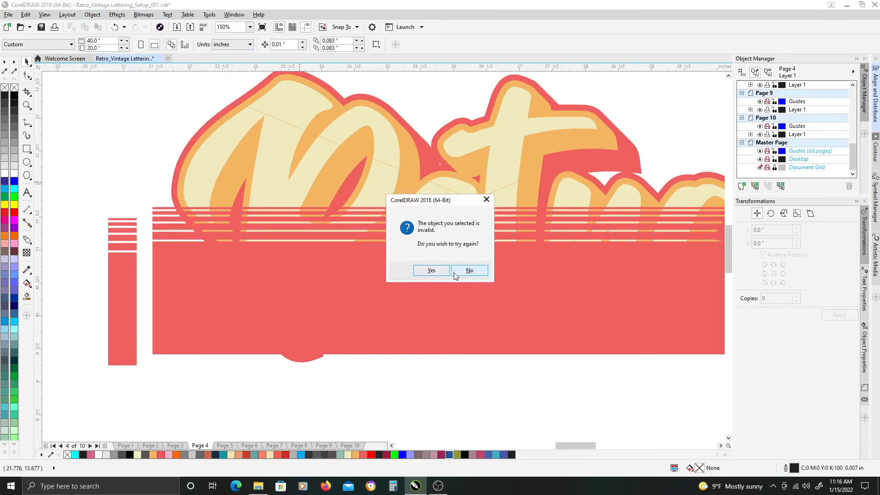
left_click(468, 271)
Step: Set the frame type of the emptied cream Retro lettering to None
left_click(304, 169)
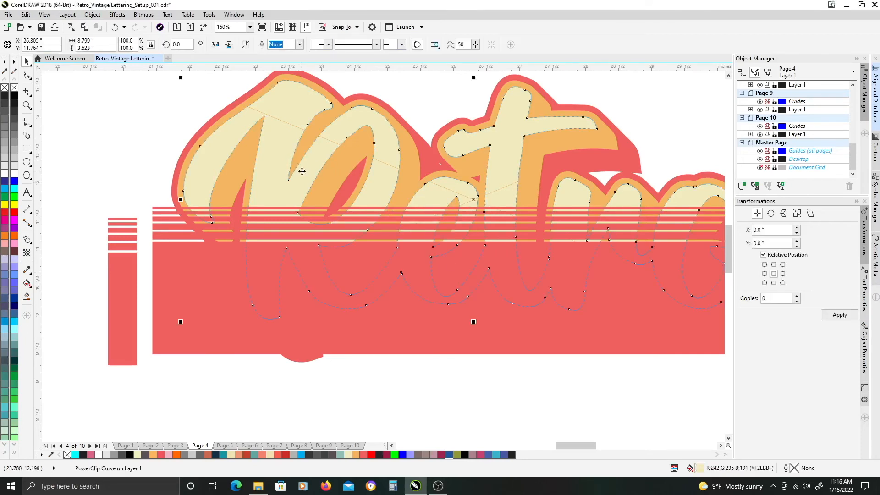
right_click(304, 173)
mouse_move(340, 188)
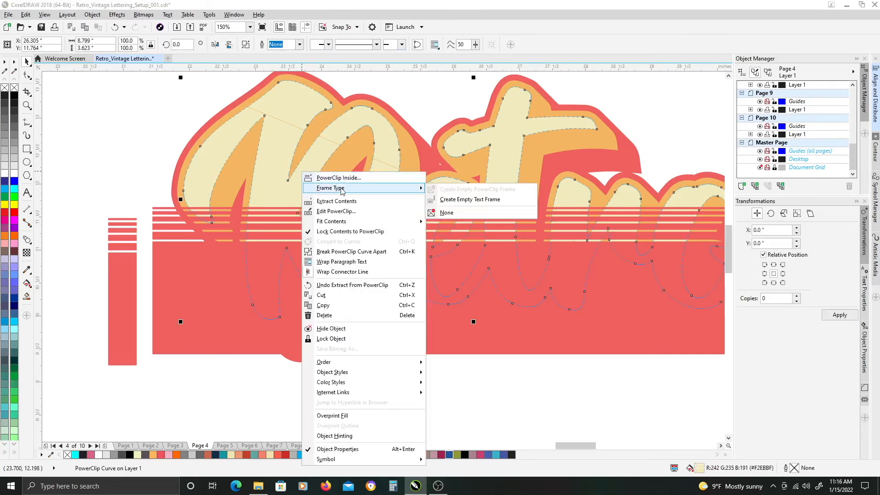
left_click(453, 214)
Step: Place the extracted striped shape back inside the cream Retro lettering as a PowerClip
left_click(187, 246)
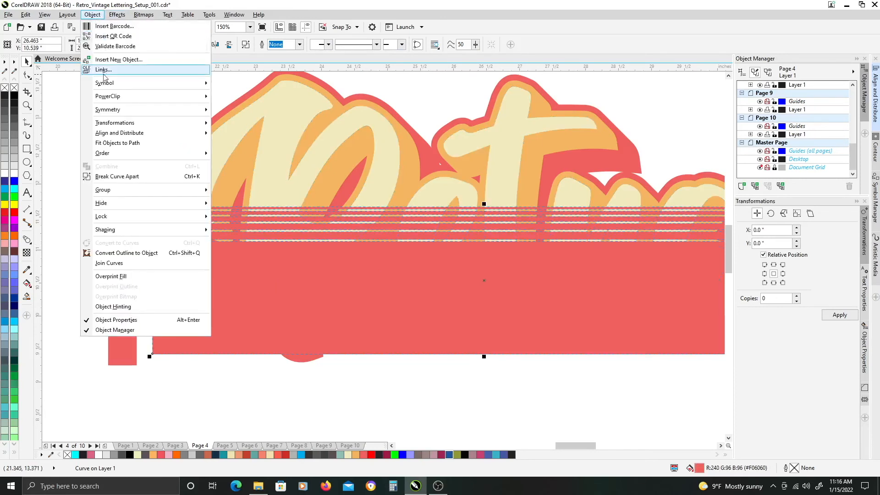
mouse_move(110, 98)
left_click(234, 98)
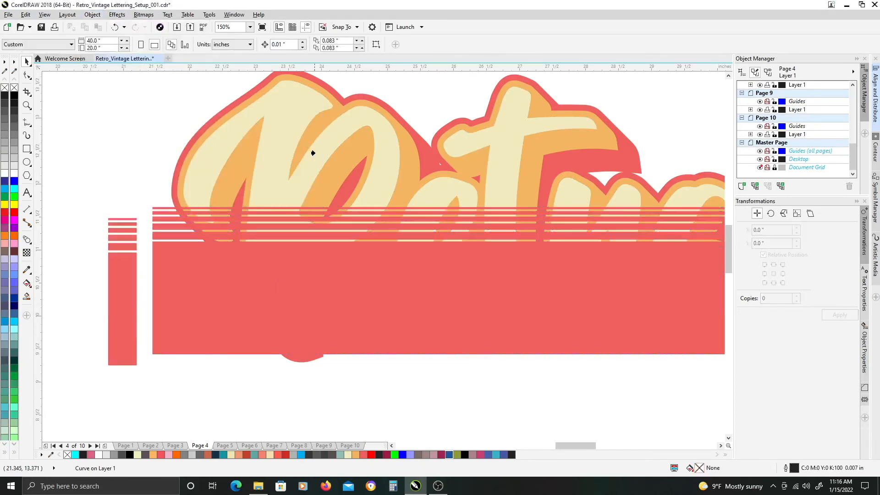
left_click(313, 149)
left_click(148, 141)
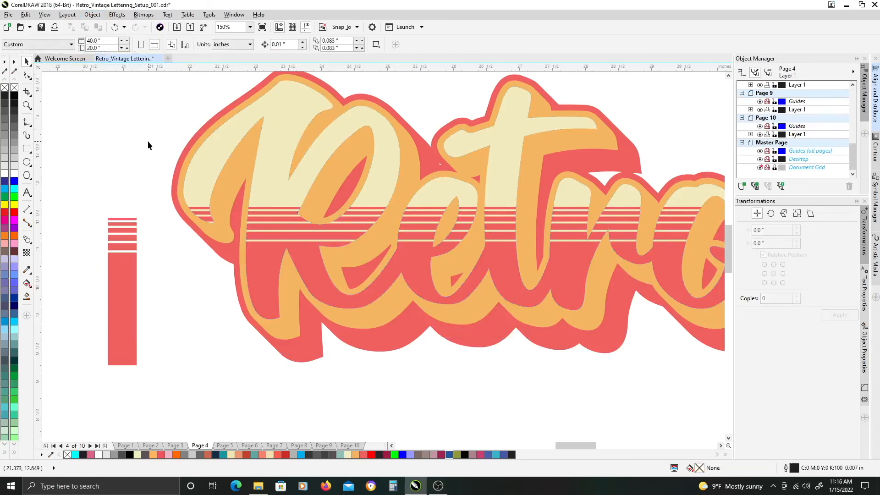
Step: Extract the stripes from the Retro lettering's PowerClip once more and select the emptied cream lettering frame
left_click_drag(464, 258, 424, 274)
scroll(422, 273, "down", 1)
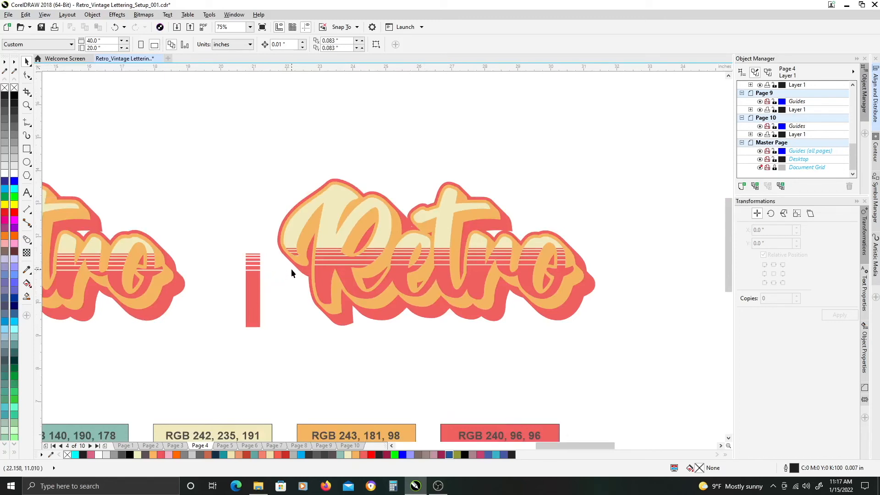
left_click_drag(302, 276, 414, 257)
scroll(505, 261, "up", 1)
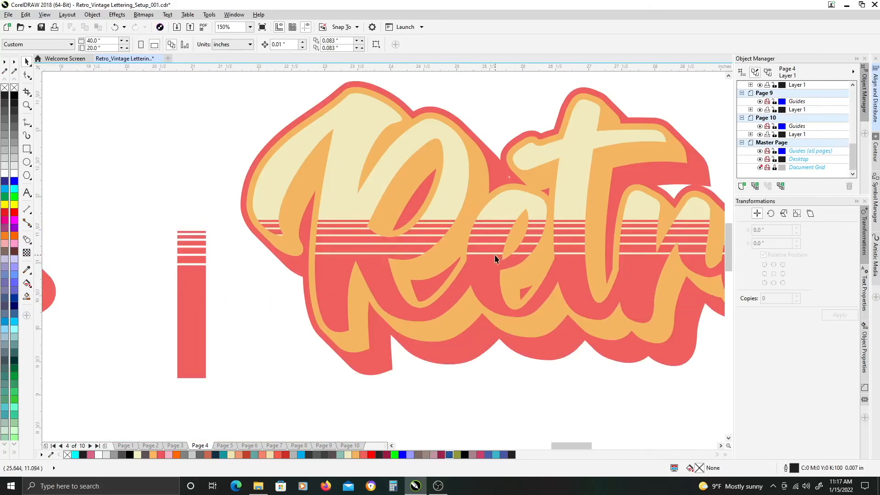
left_click_drag(499, 253, 417, 254)
right_click(416, 254)
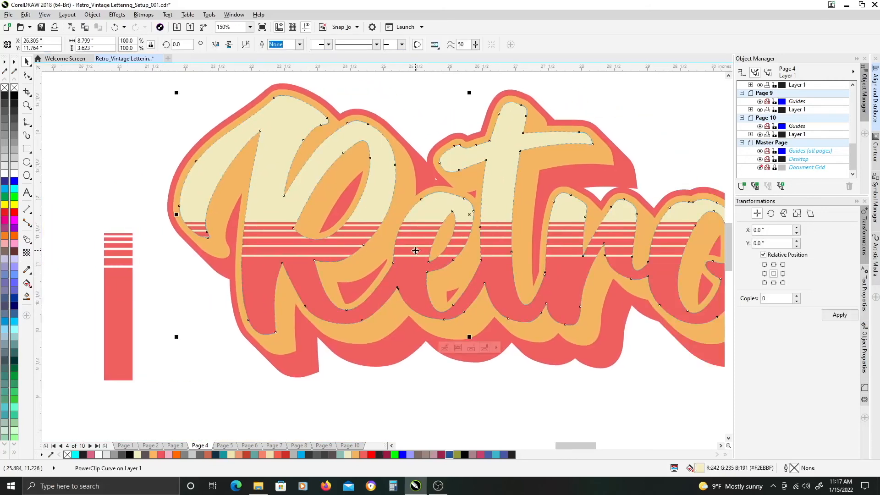
left_click(450, 222)
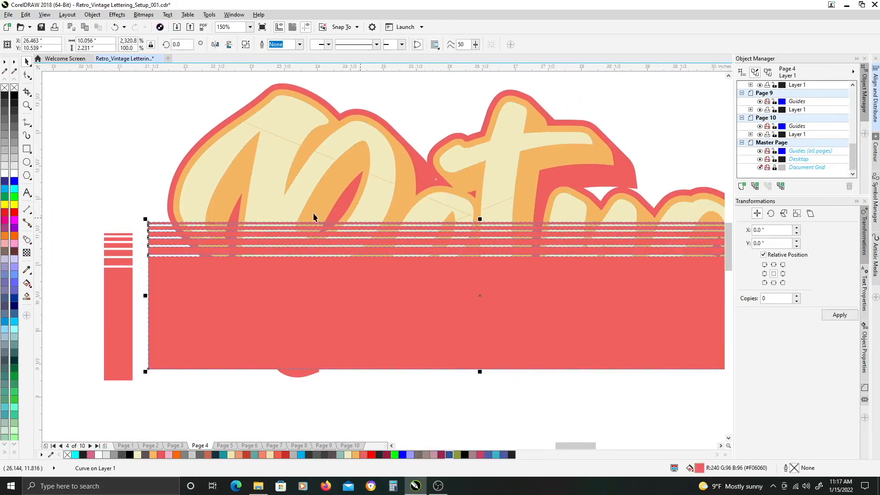
left_click(221, 152)
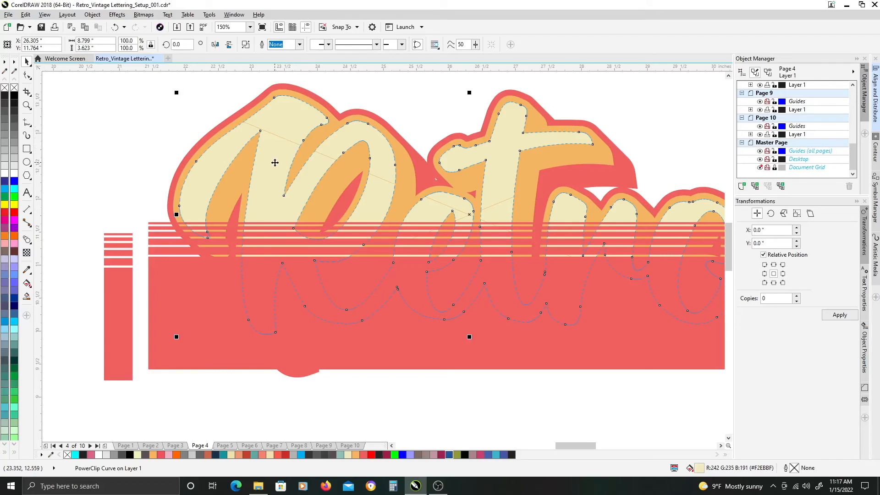
right_click(267, 180)
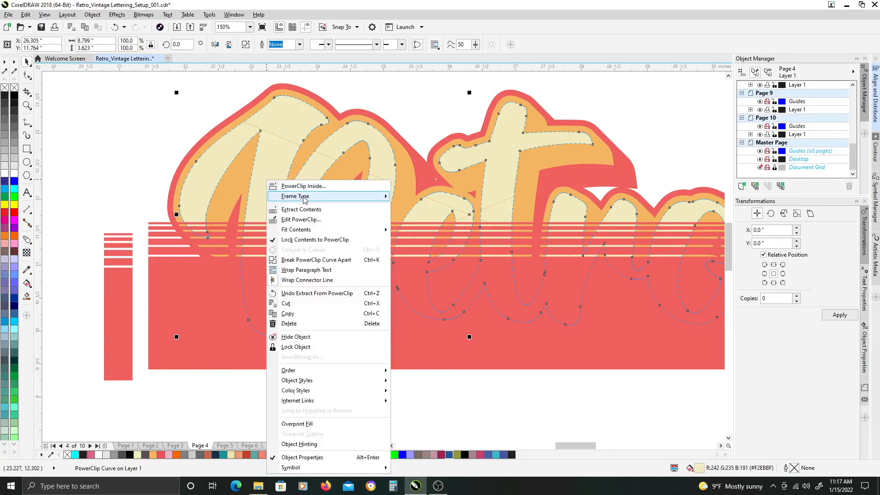
mouse_move(304, 198)
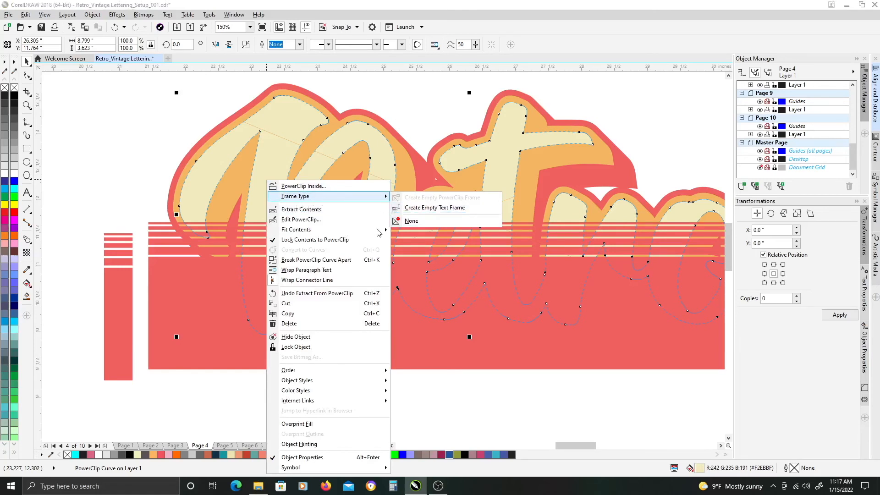
mouse_move(379, 231)
left_click(193, 265)
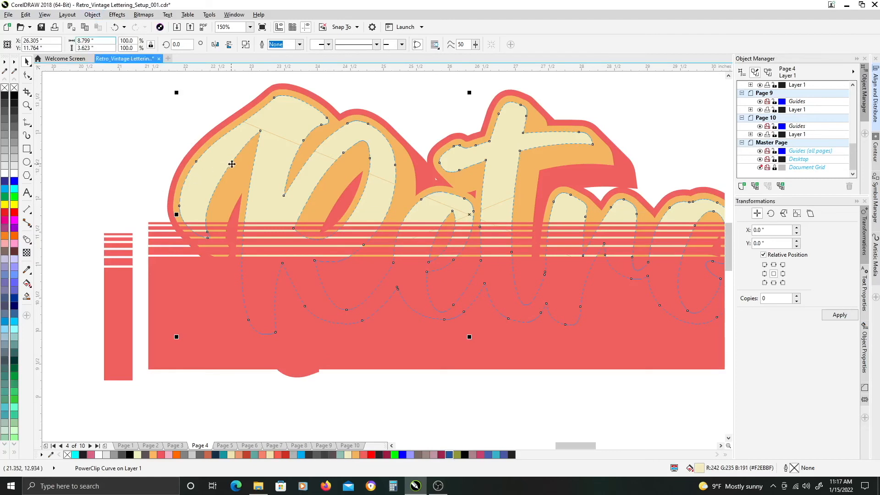
Step: Try to move the striped red shape slightly upward into the emptied cream Retro PowerClip frame, and undo the placement
left_click(220, 299)
left_click_drag(270, 242, 266, 224)
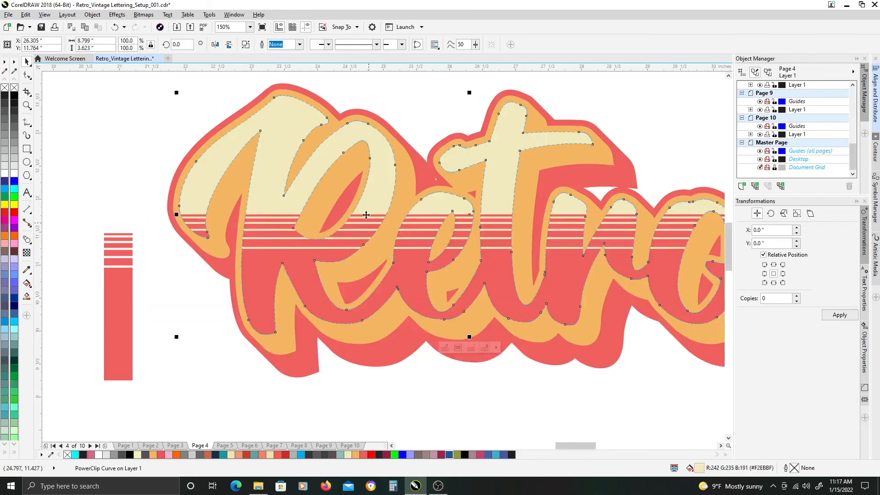
key("ctrl+z")
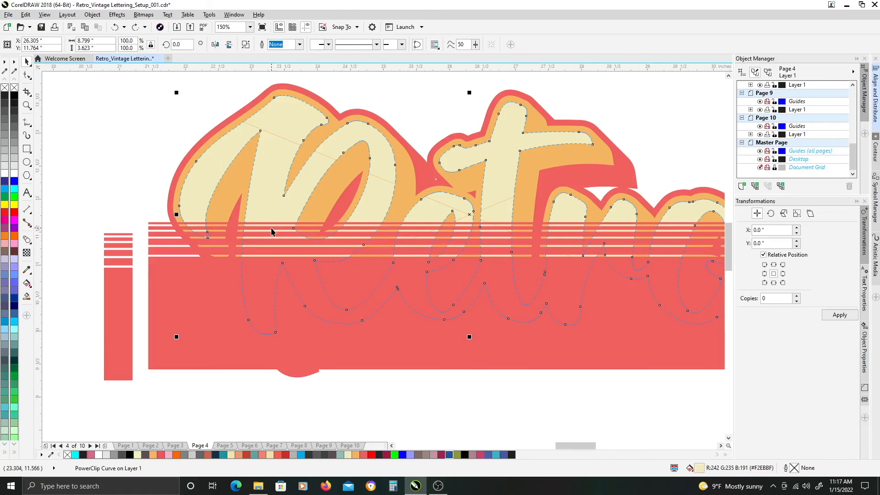
Step: Place the striped red shape inside the cream Retro PowerClip frame at its original height and clear the selection
left_click_drag(272, 231, 273, 229)
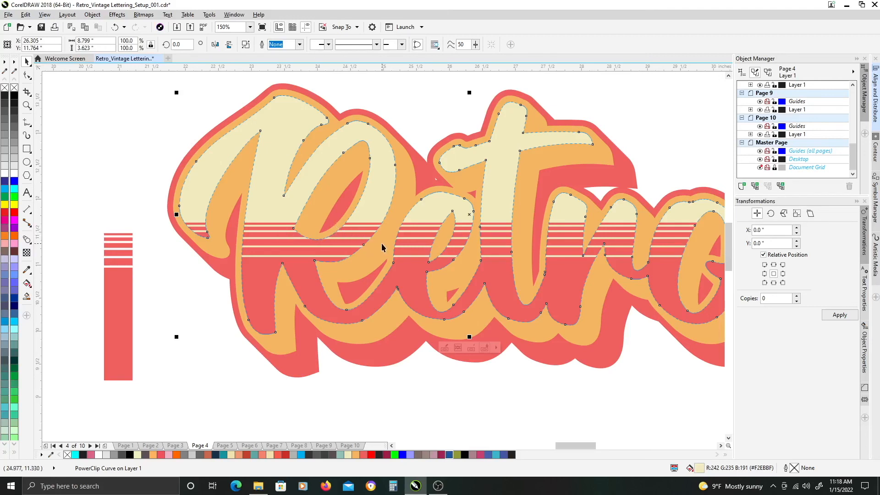
key("F3")
left_click(274, 155)
left_click_drag(260, 243, 297, 239)
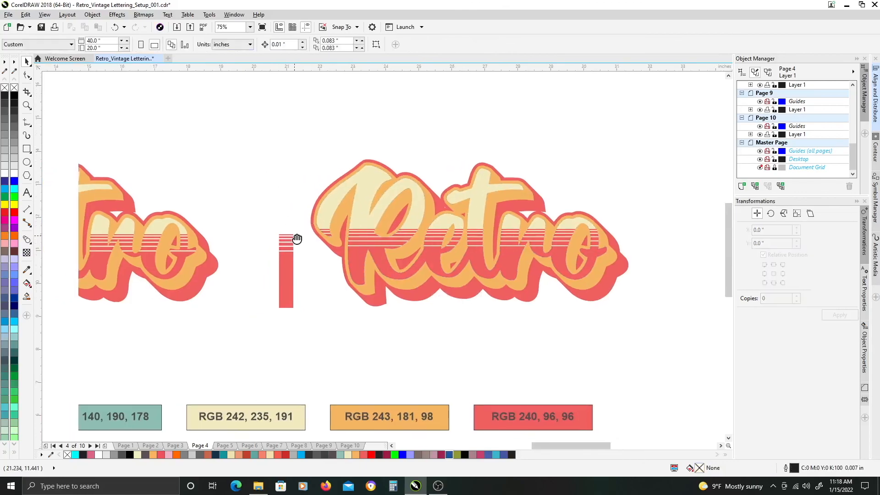